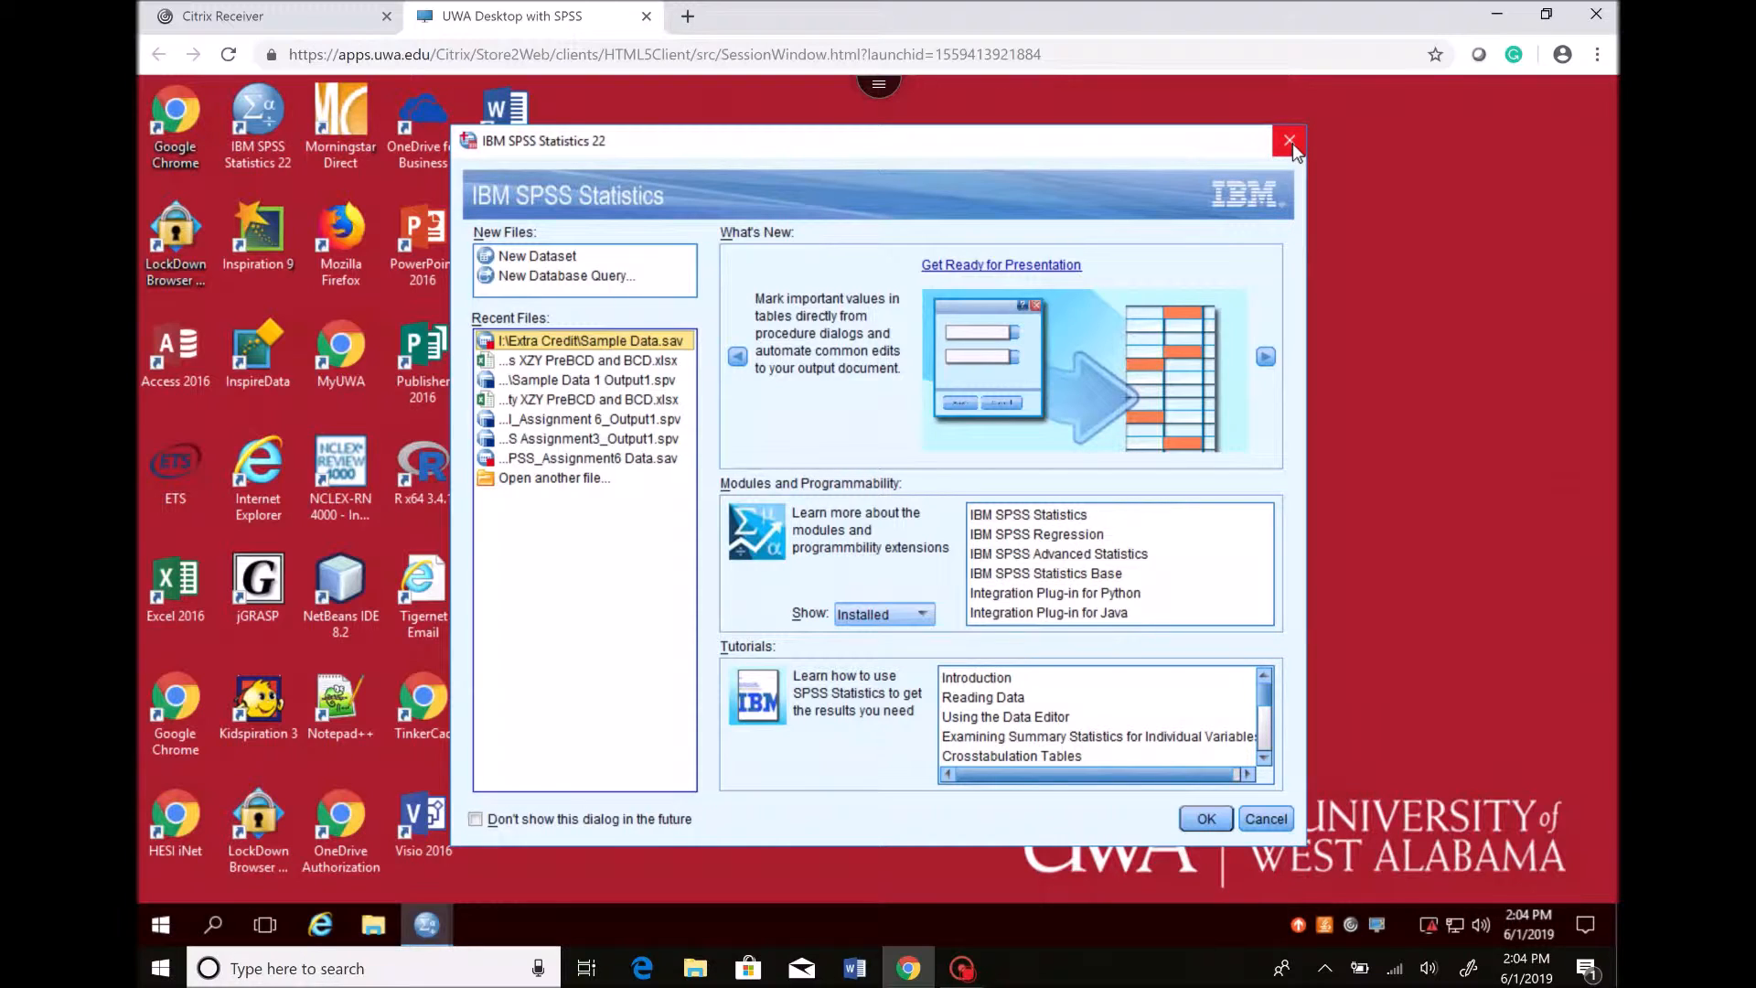
Dismiss the welcome dialog and start opening a data file, browsing to the Extra Credit folder on OneDrive for Business (I:).
left_click(1290, 141)
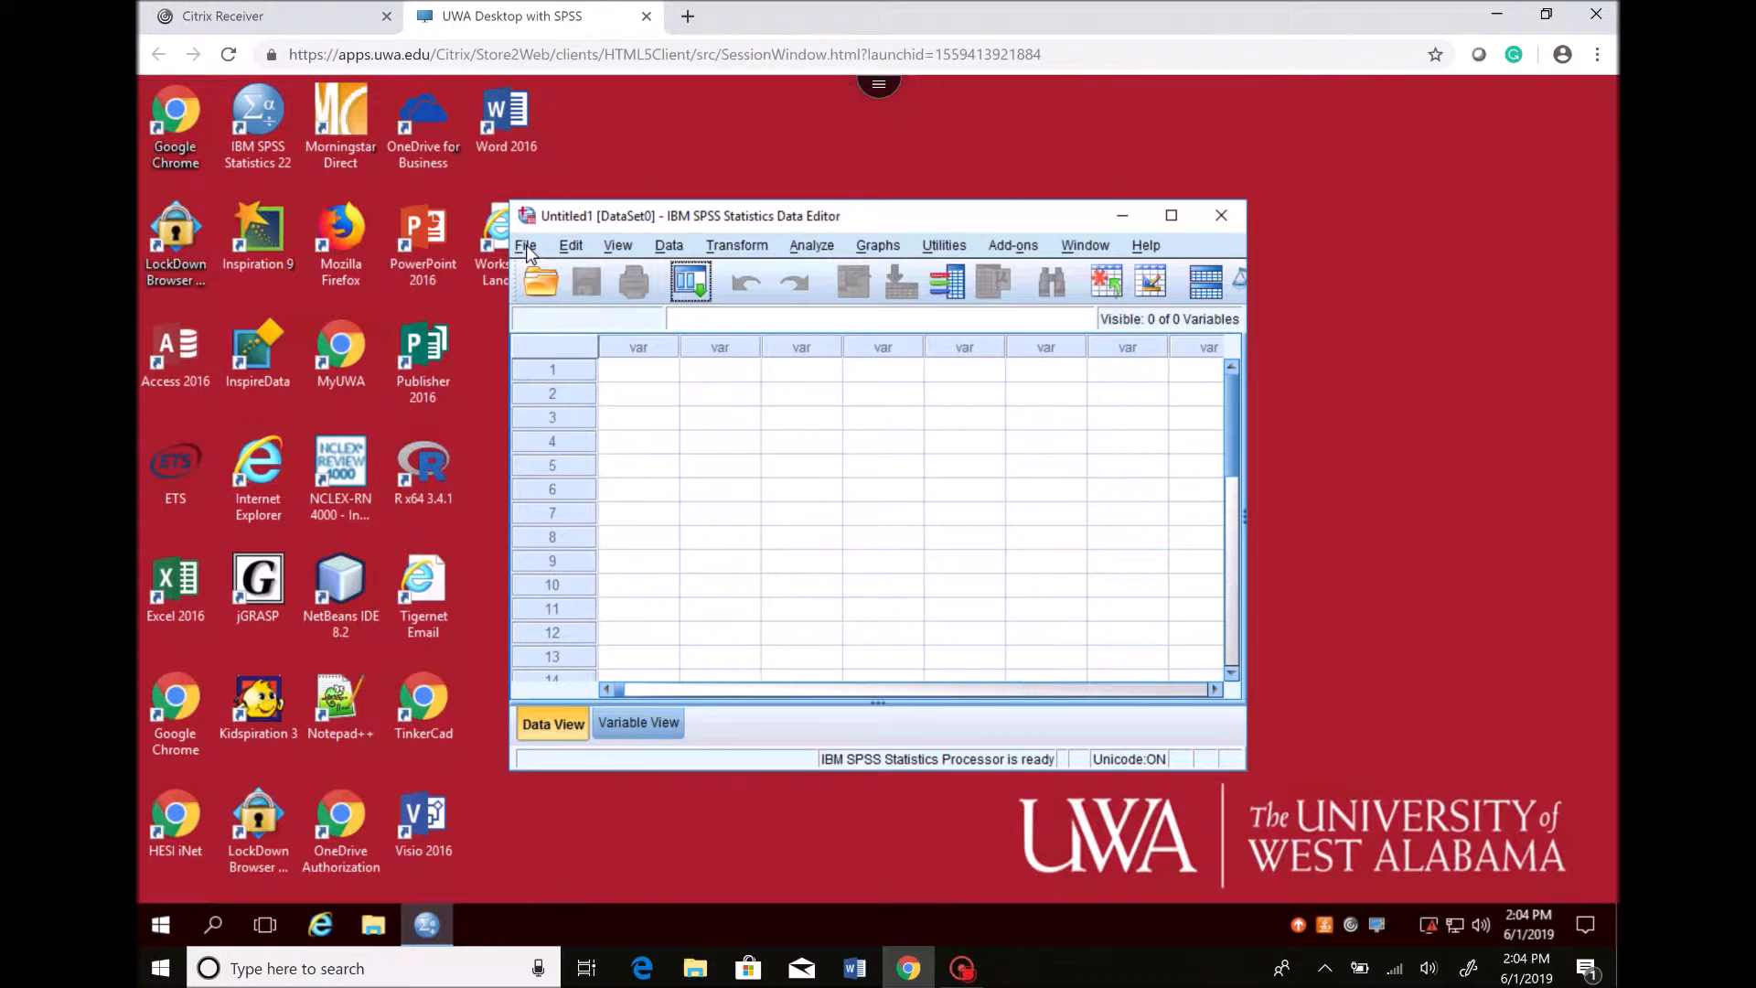
left_click(526, 246)
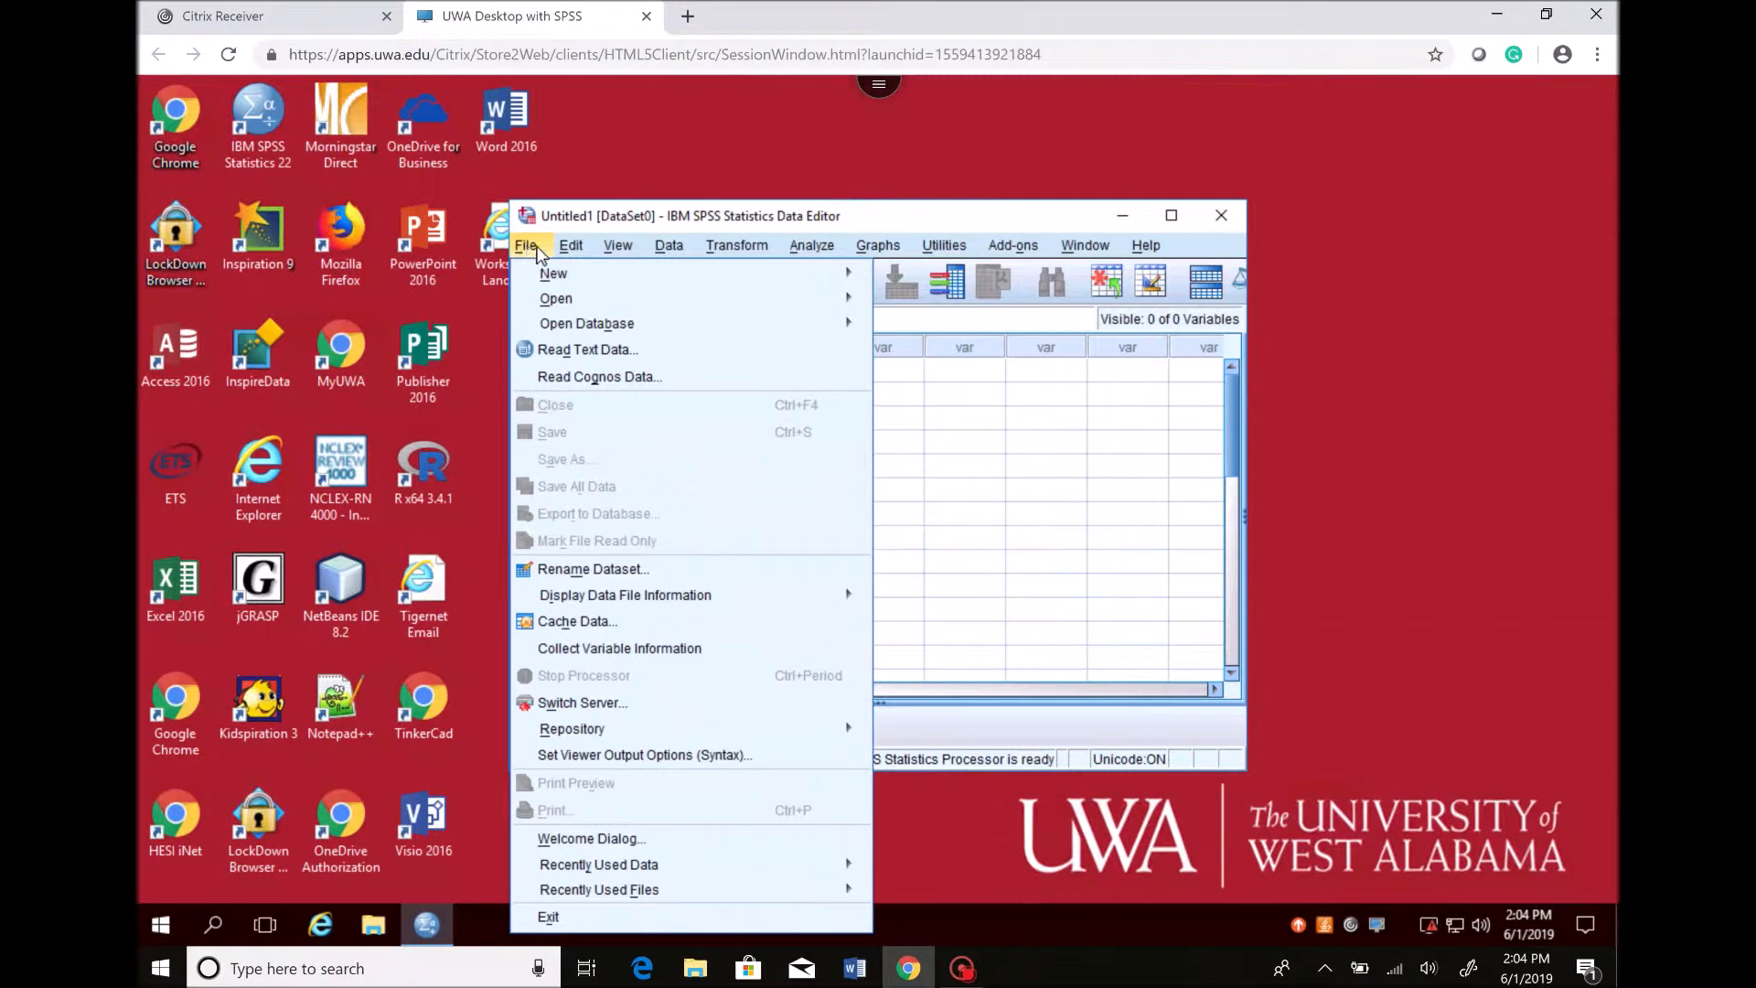
mouse_move(526, 261)
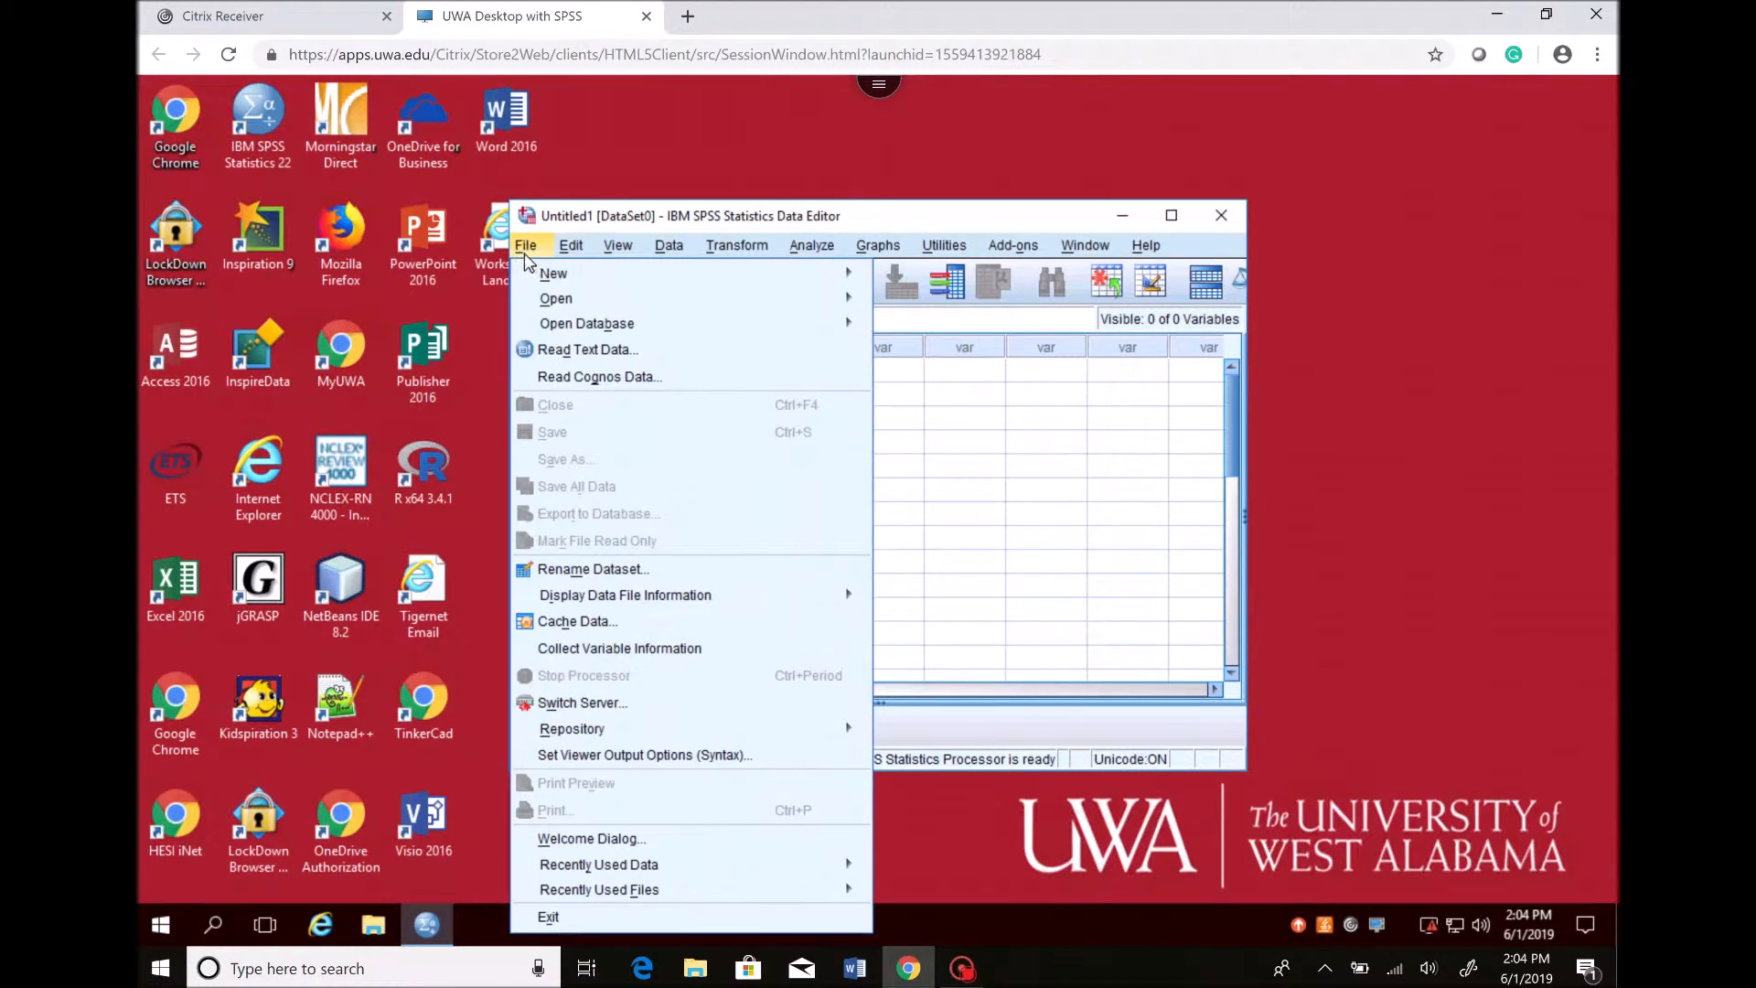
mouse_move(784, 298)
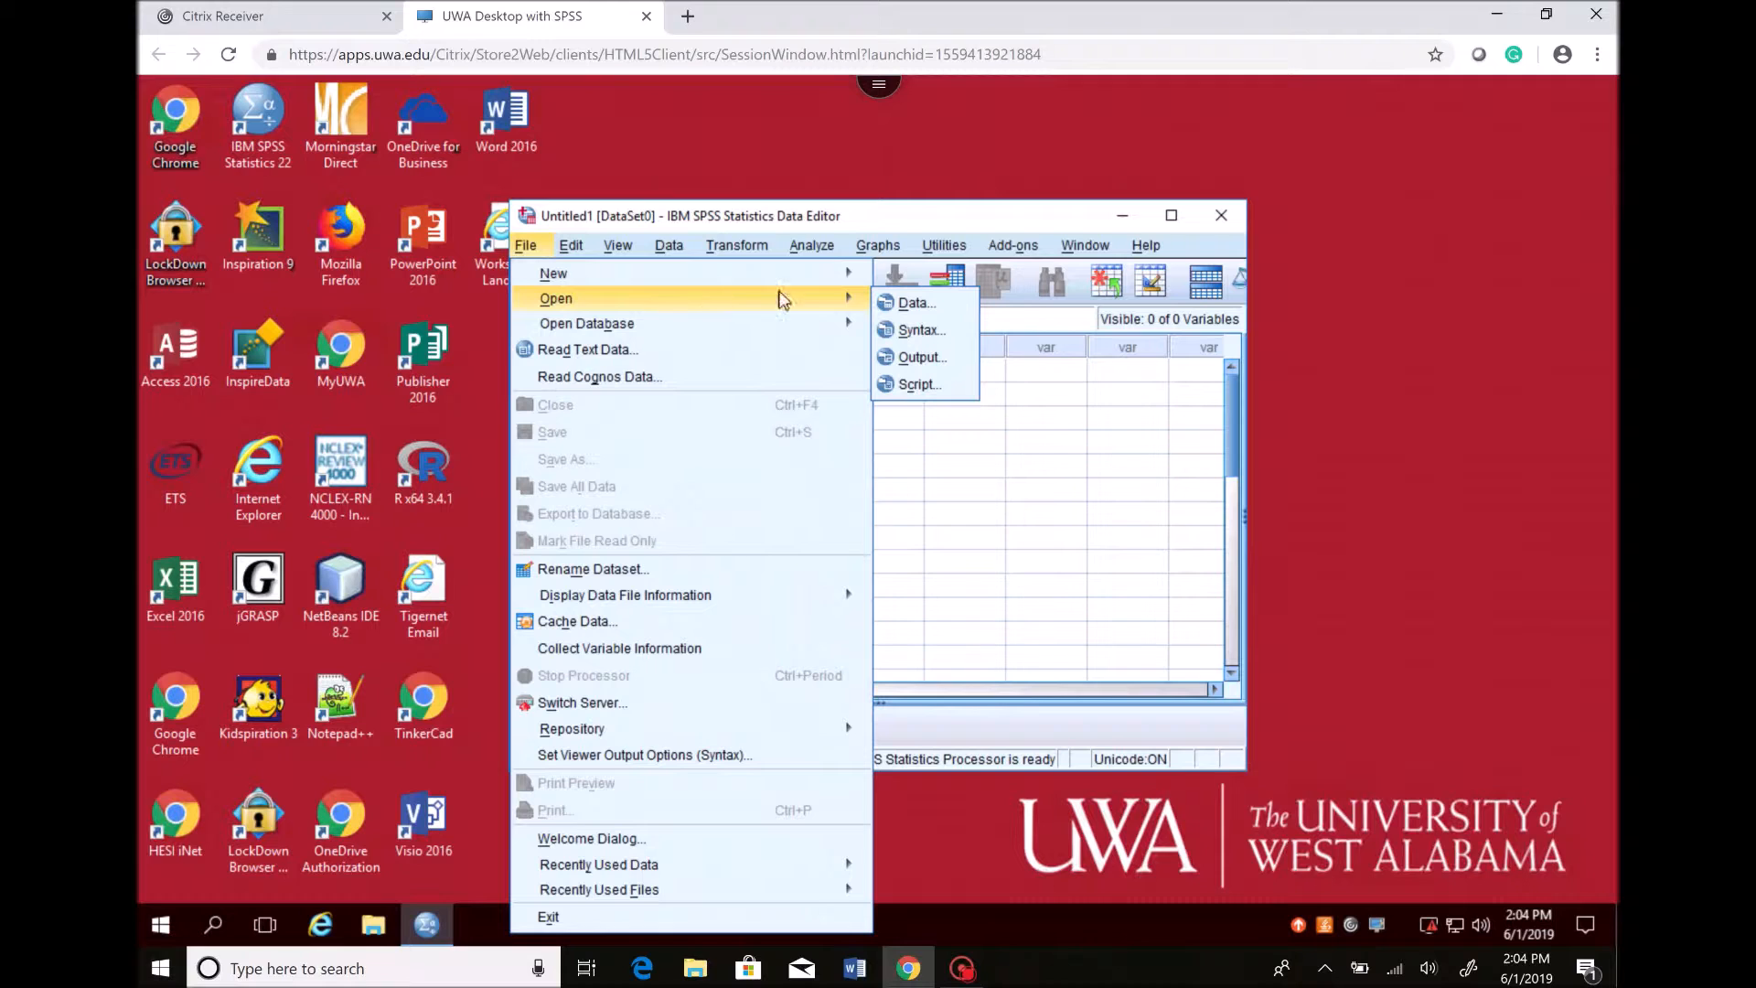
left_click(902, 305)
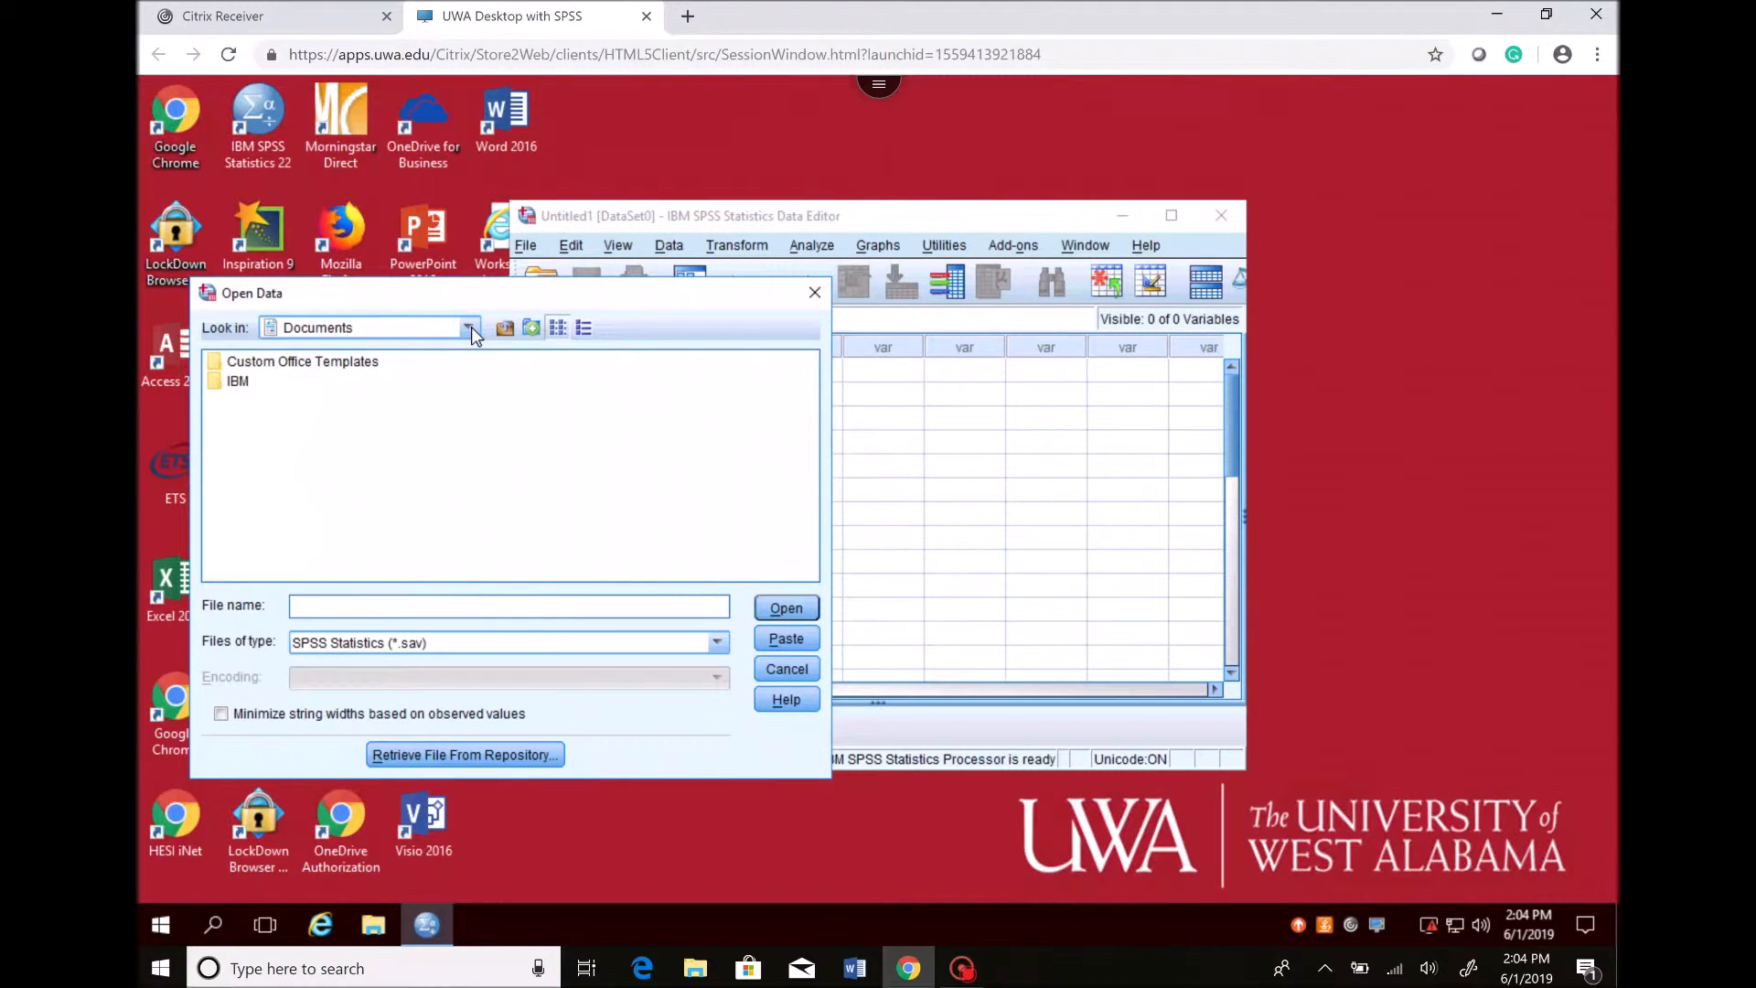
left_click(468, 326)
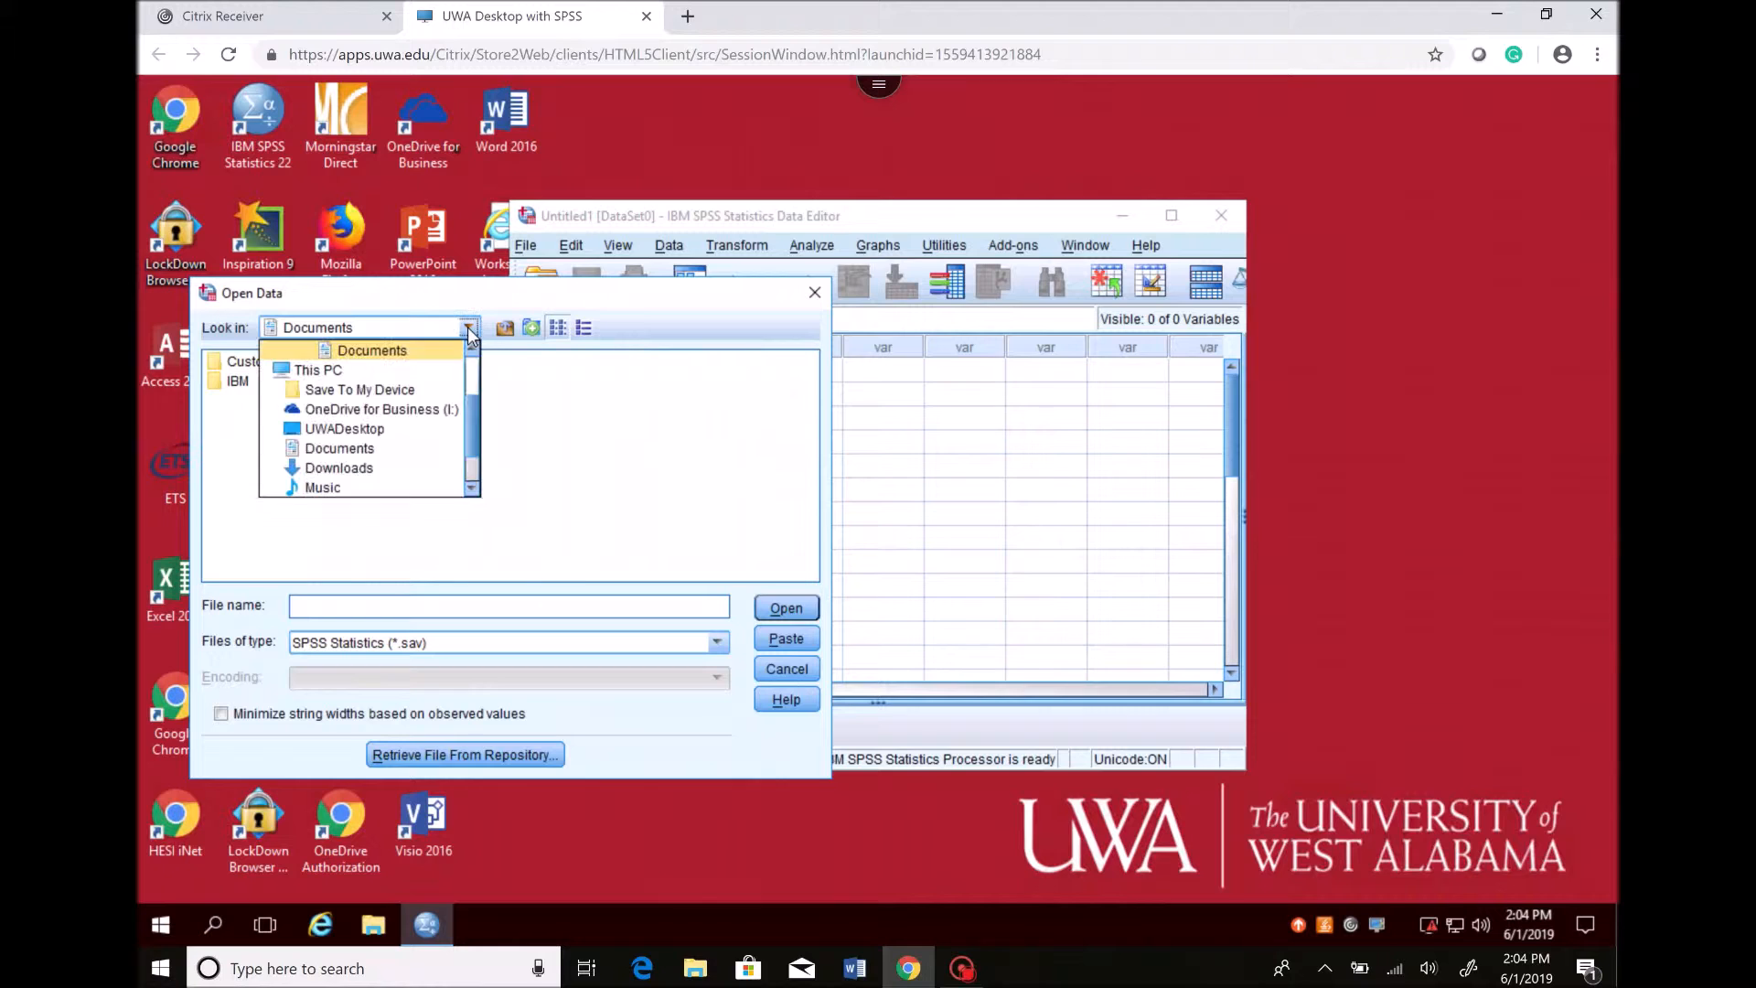
left_click(468, 327)
left_click(468, 327)
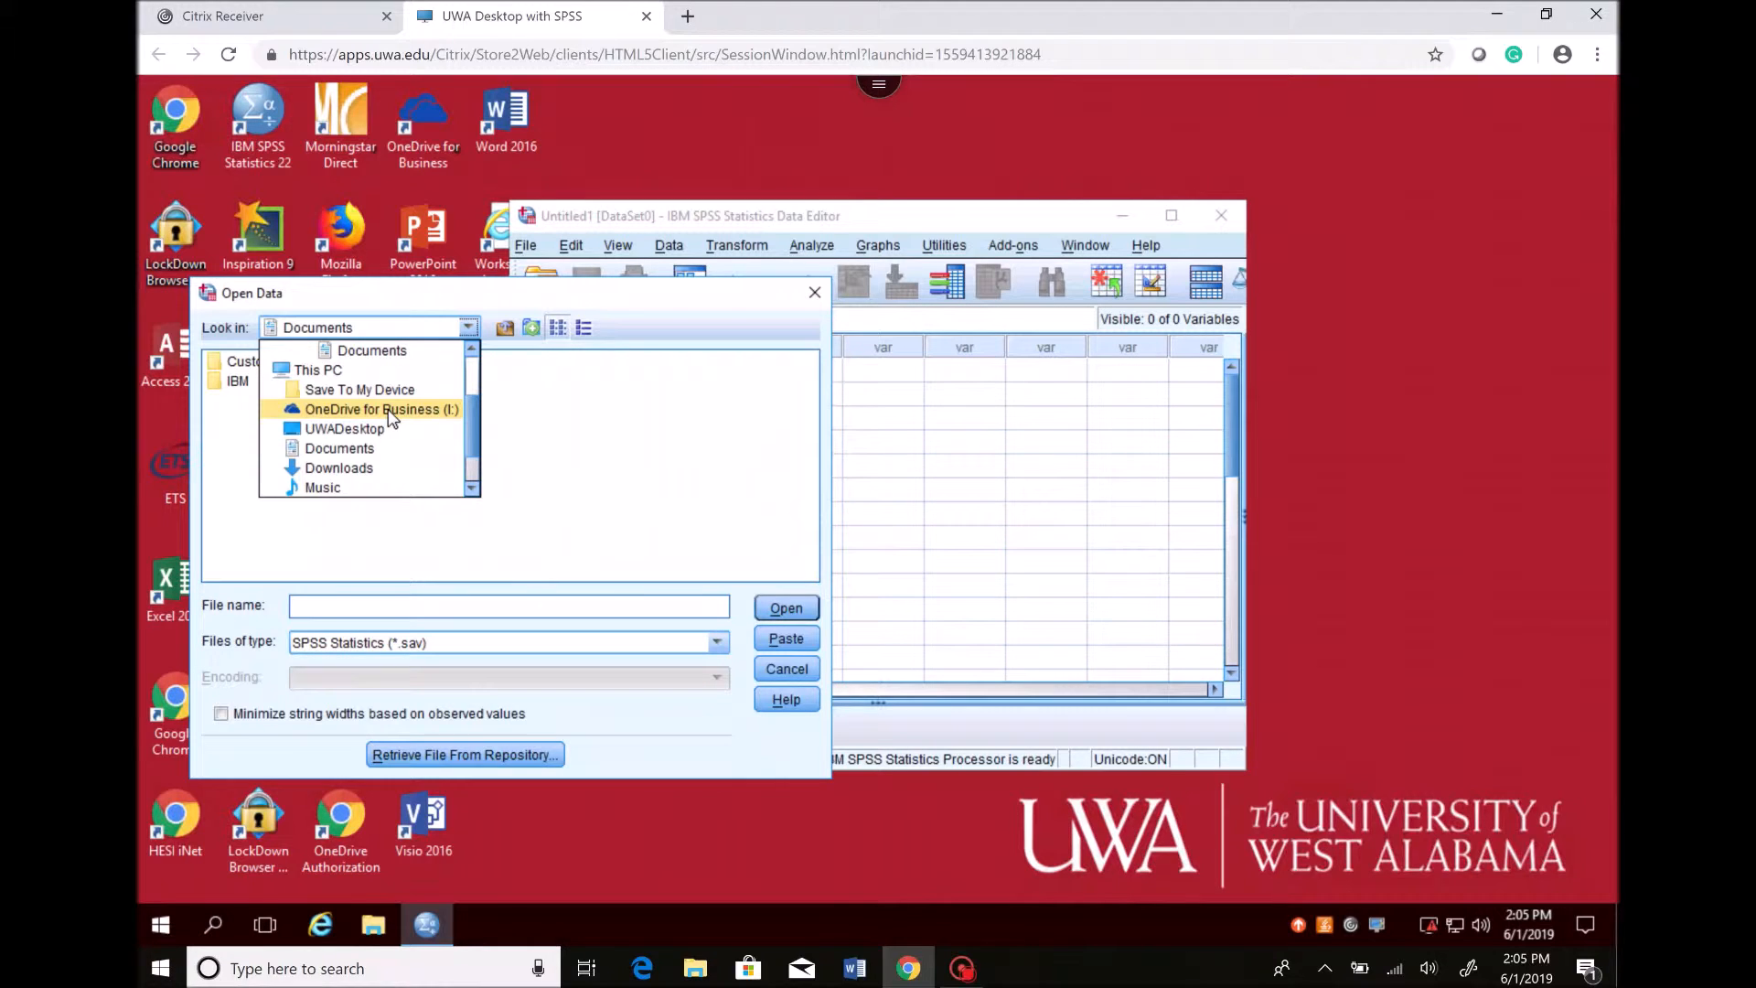
left_click(418, 409)
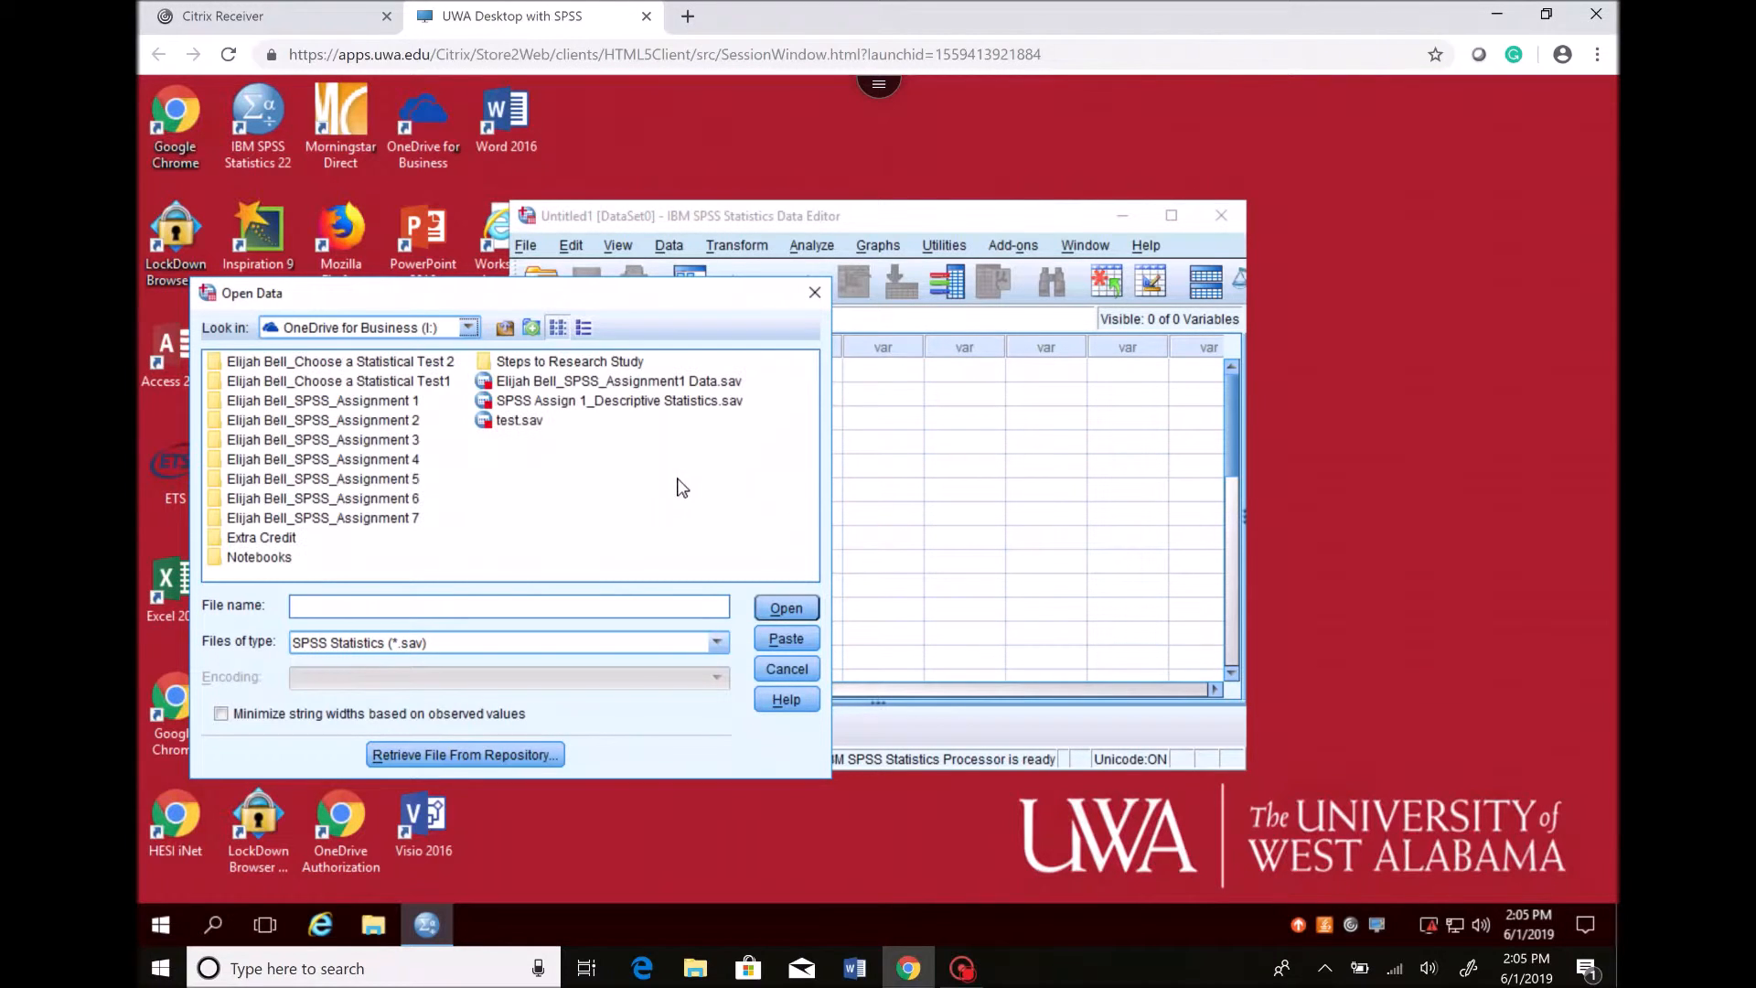
double_click(272, 538)
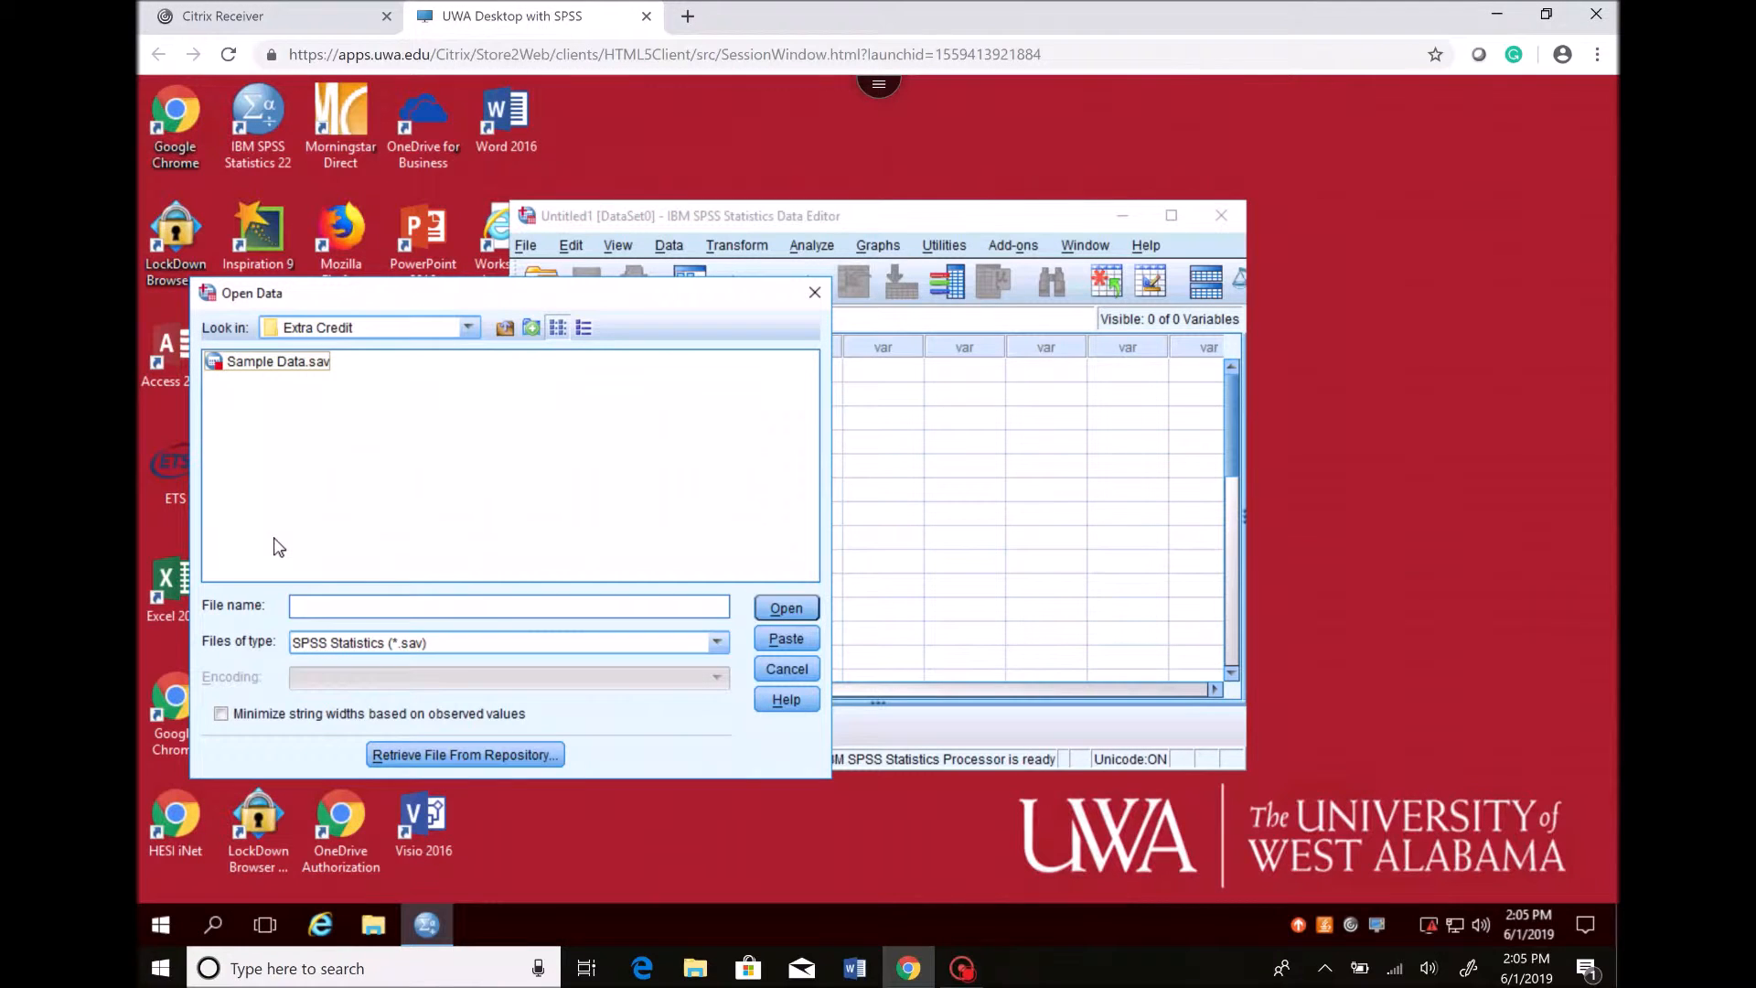
Filter for Excel files and import Sheet1 of County XZY PreBCD and BCD.xlsx, reading variable names from the first row.
left_click(719, 645)
key("Down")
key("Down")
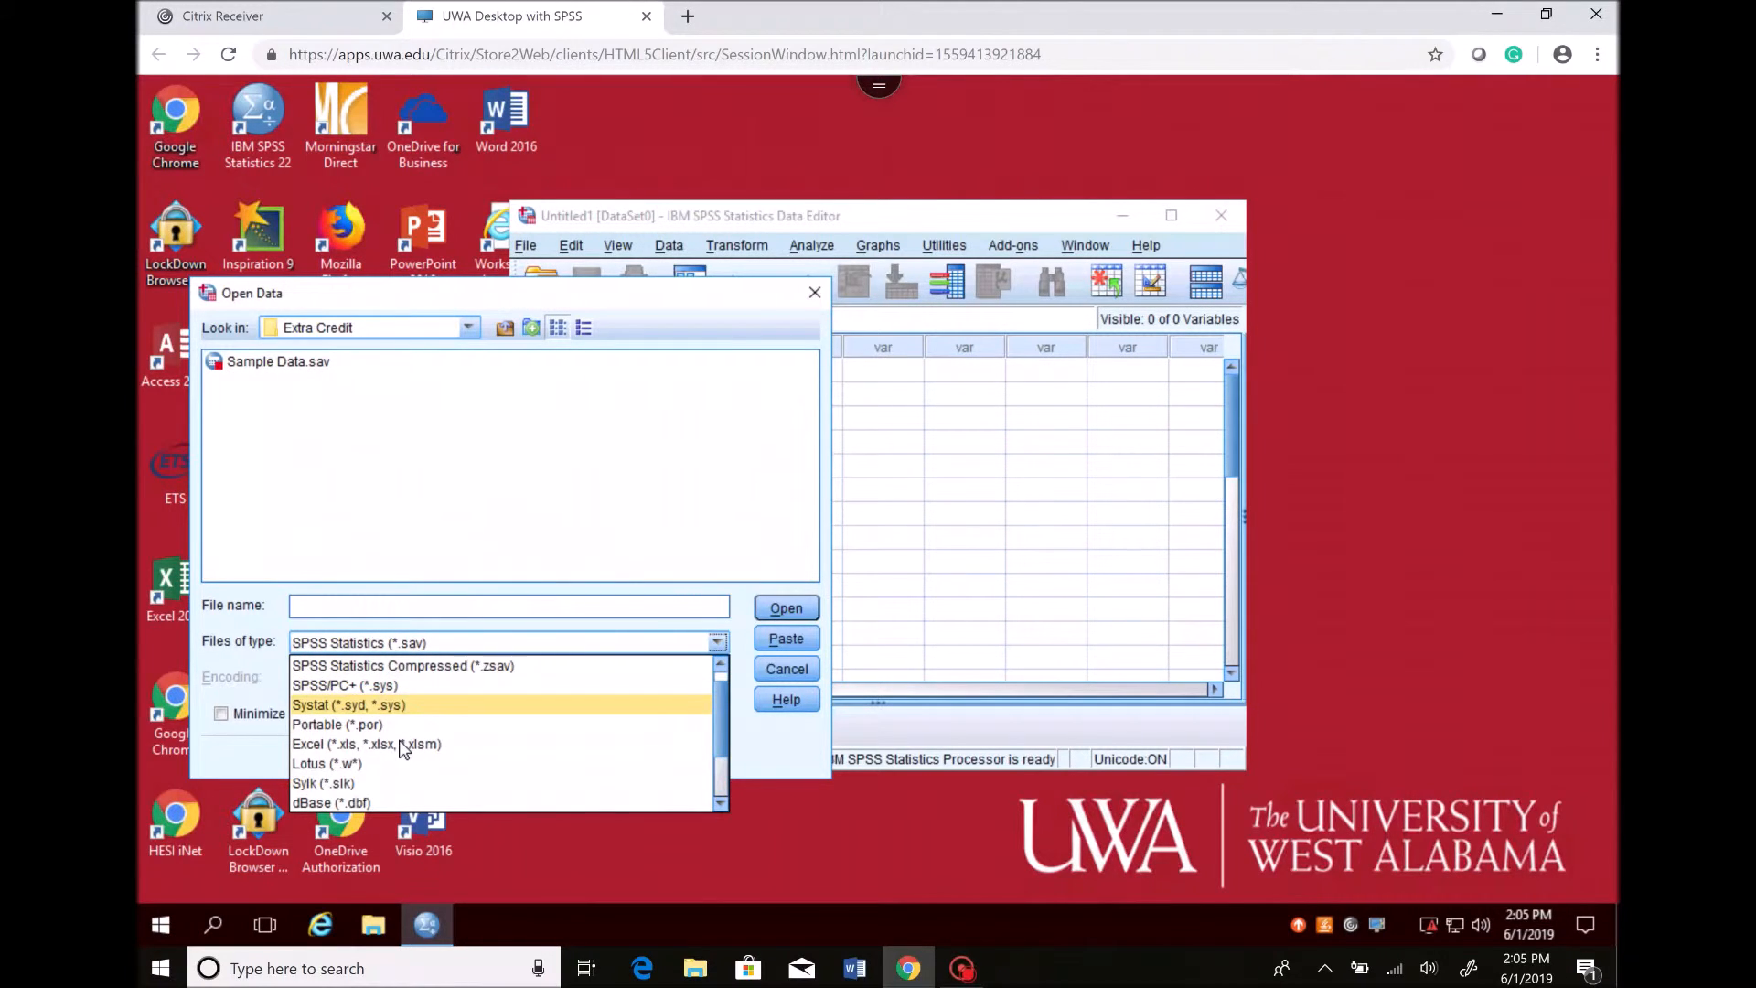
left_click(402, 745)
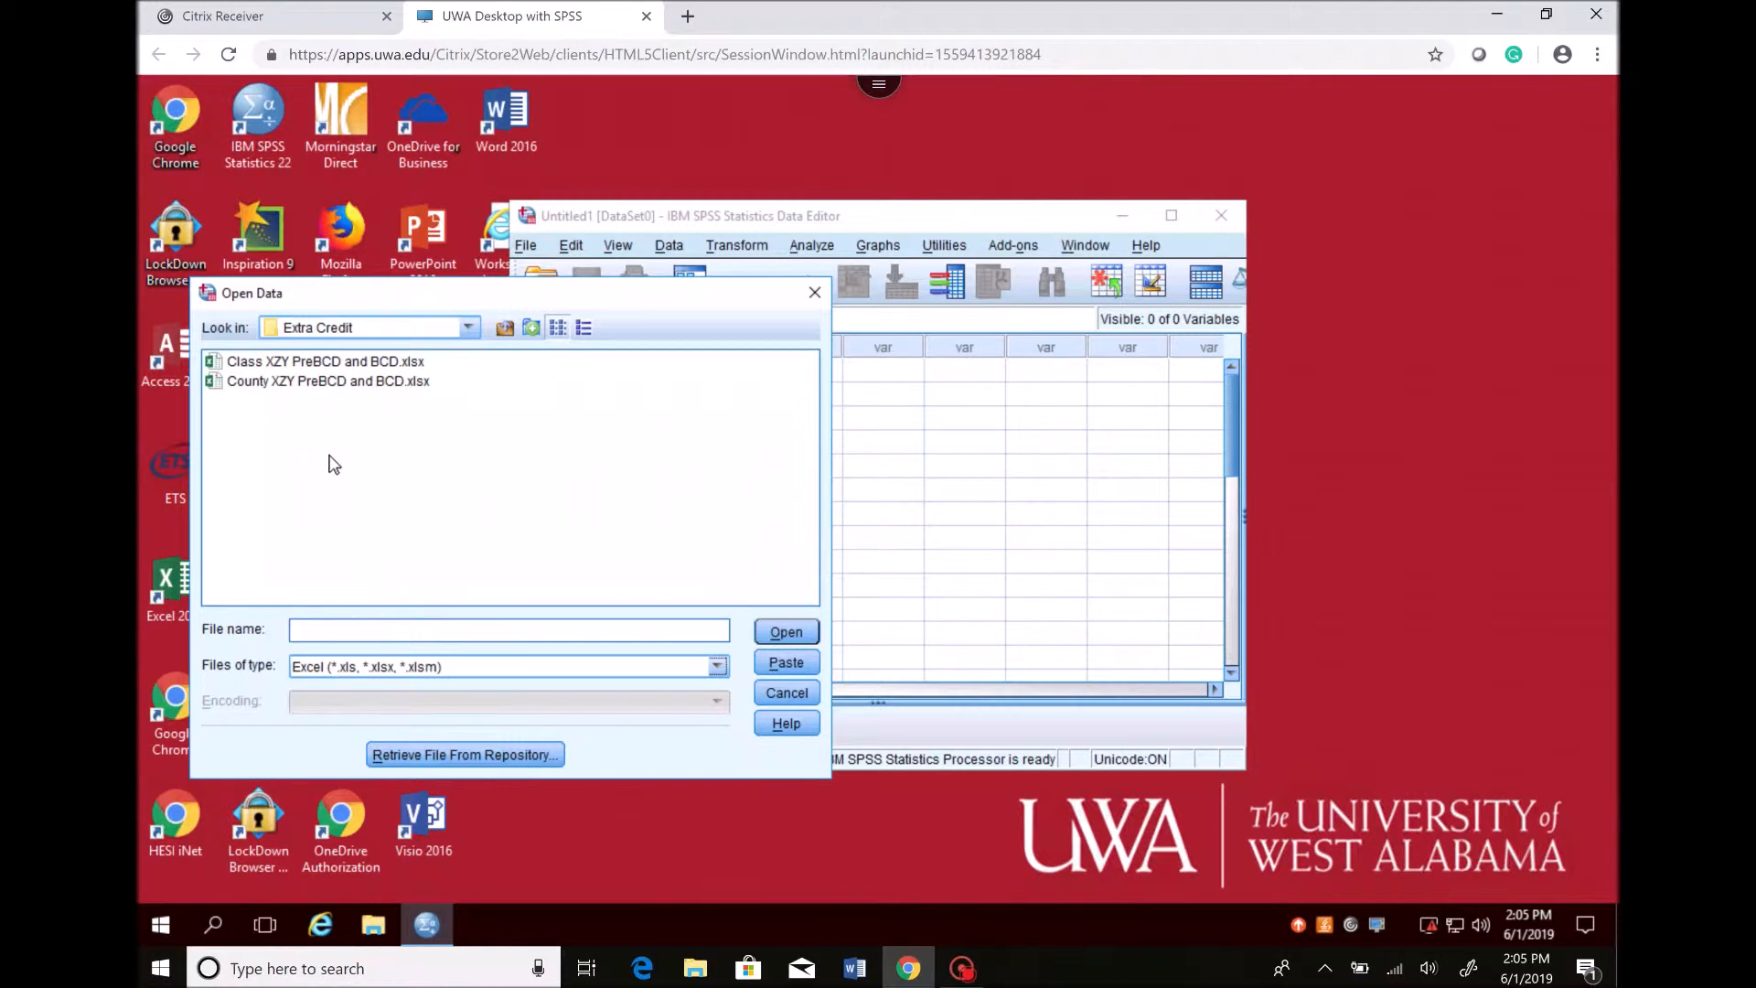
left_click(313, 386)
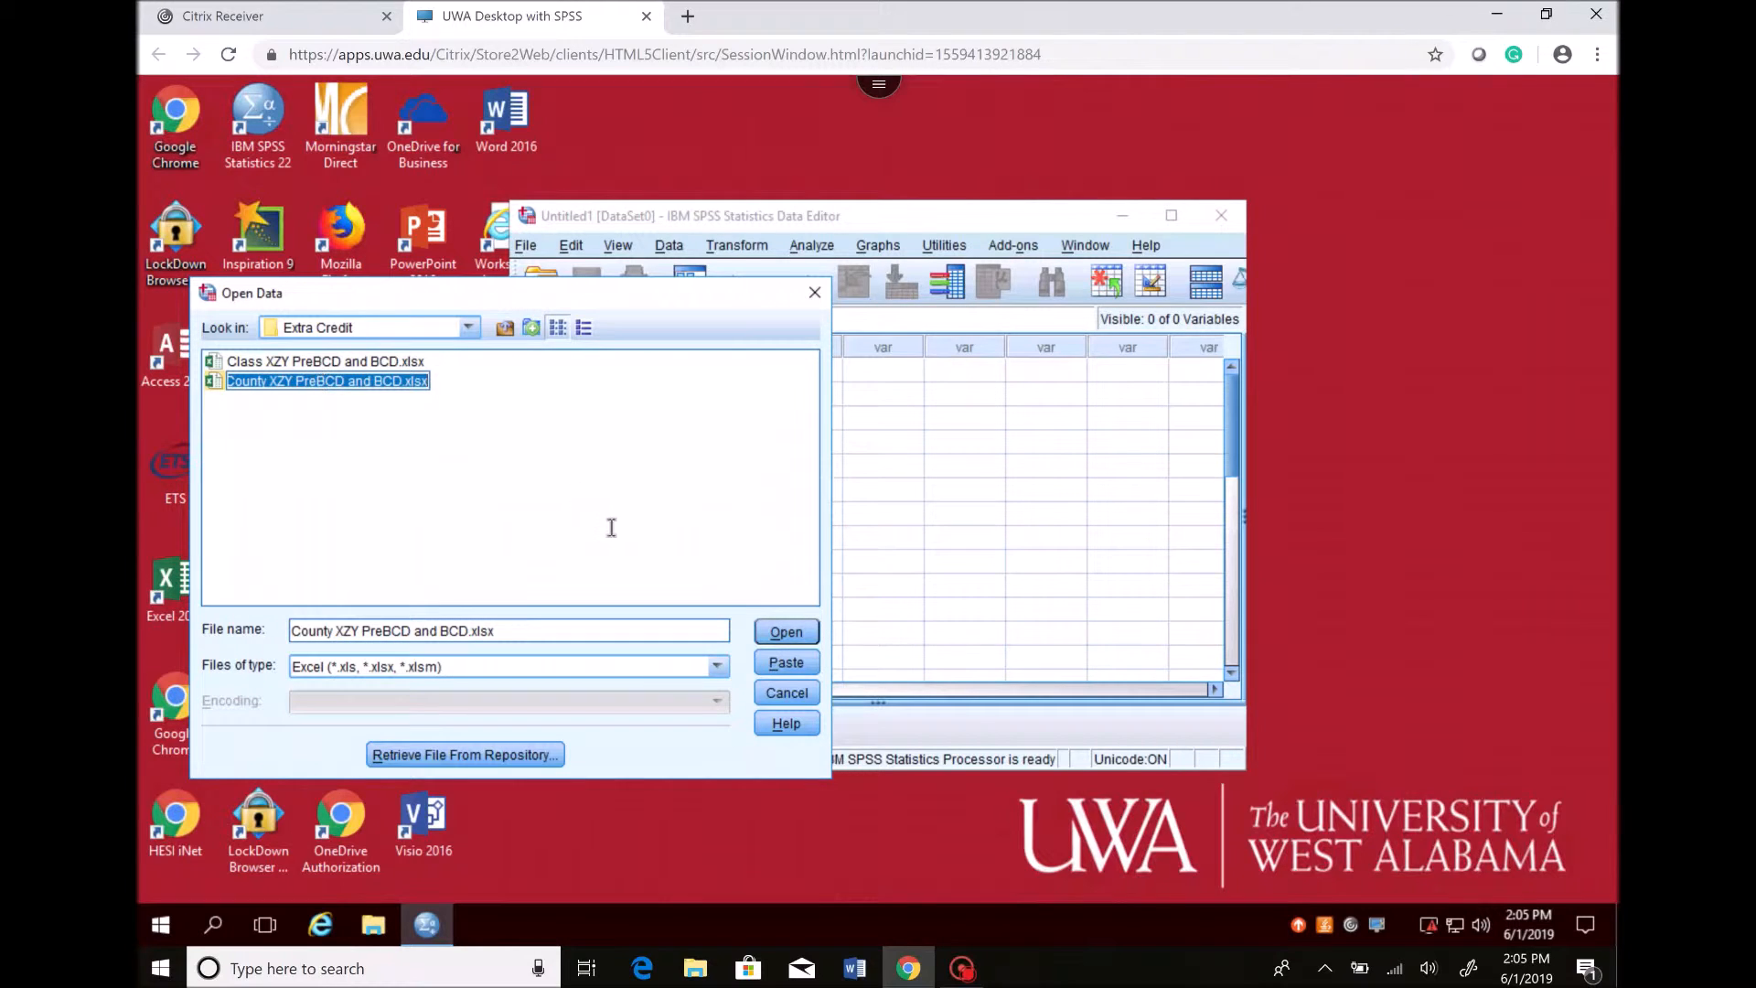
left_click(778, 636)
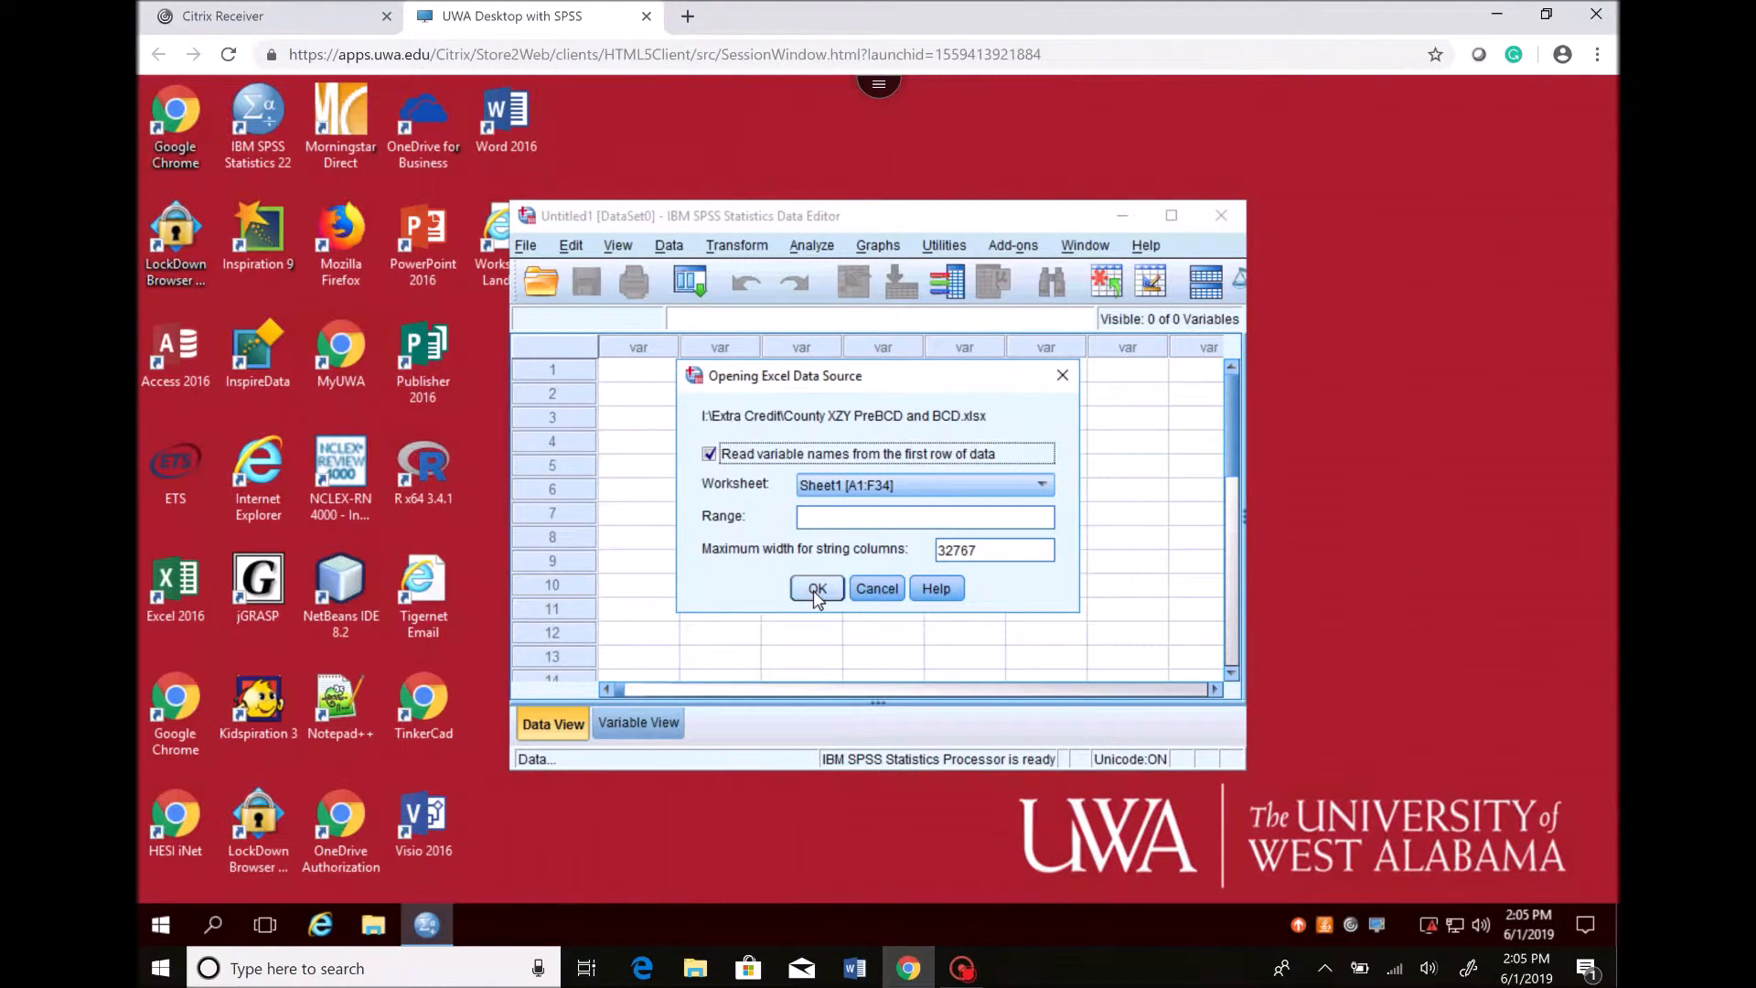
left_click(817, 590)
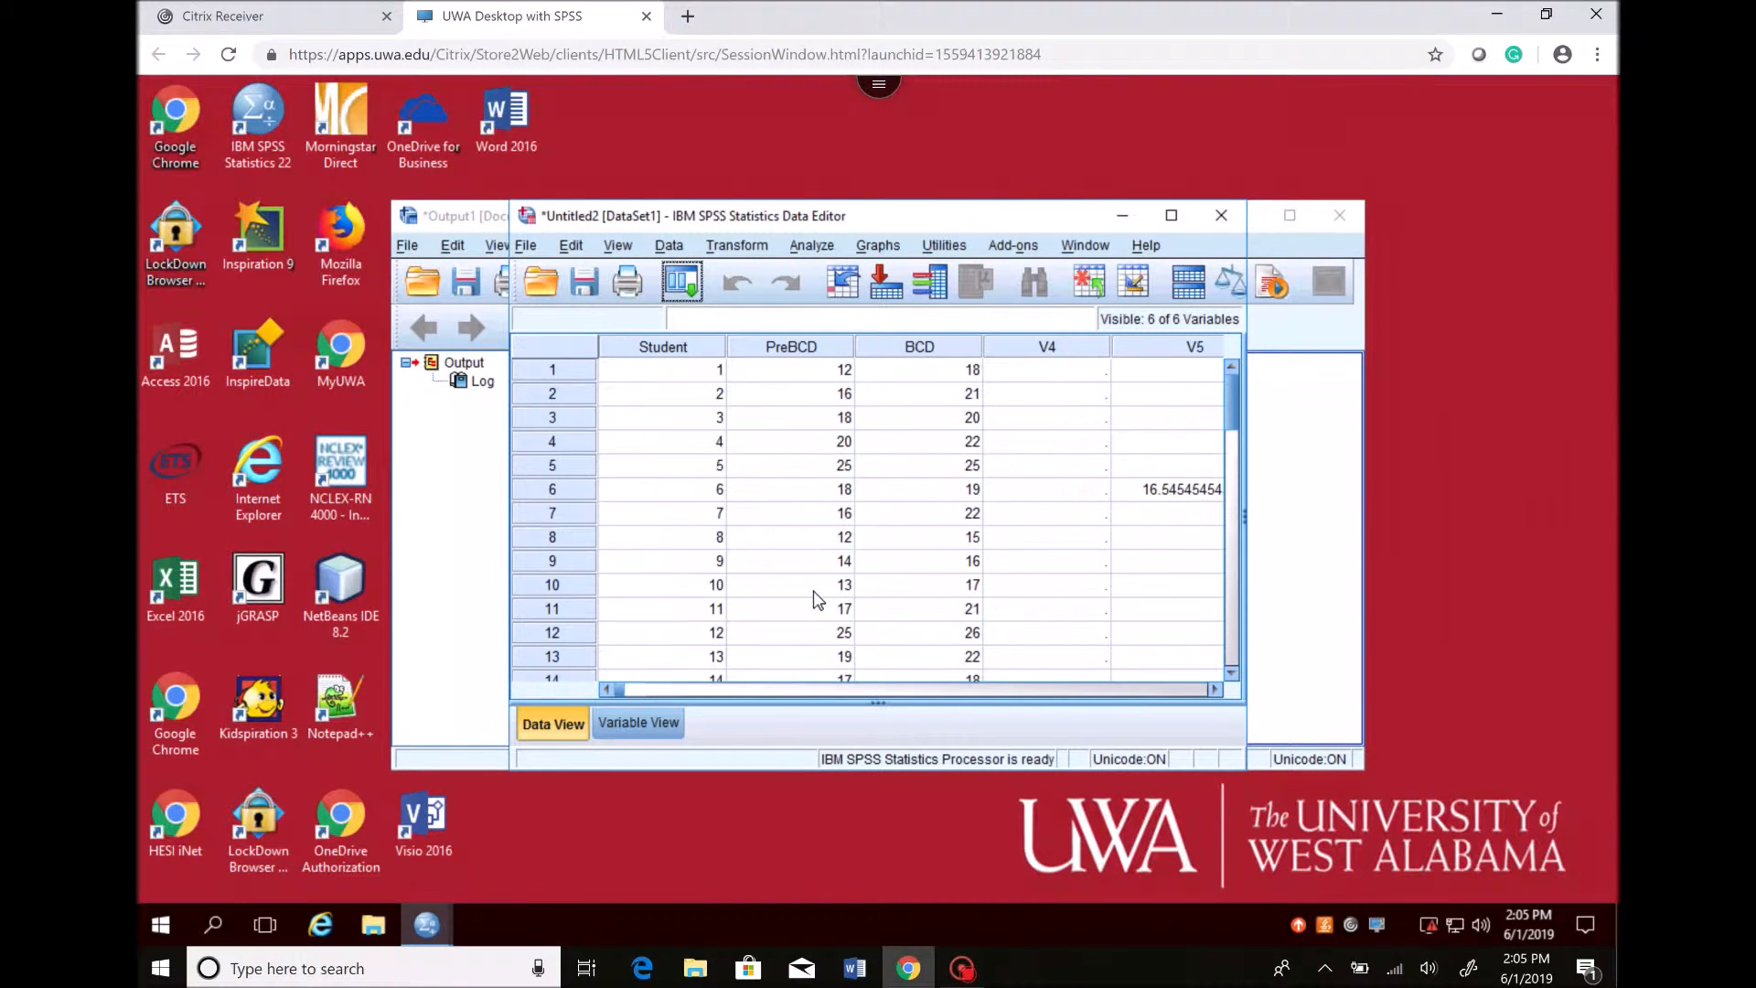
Save the imported dataset in the Extra Credit folder as an SPSS Statistics file named Paired Sample Data.
left_click(525, 245)
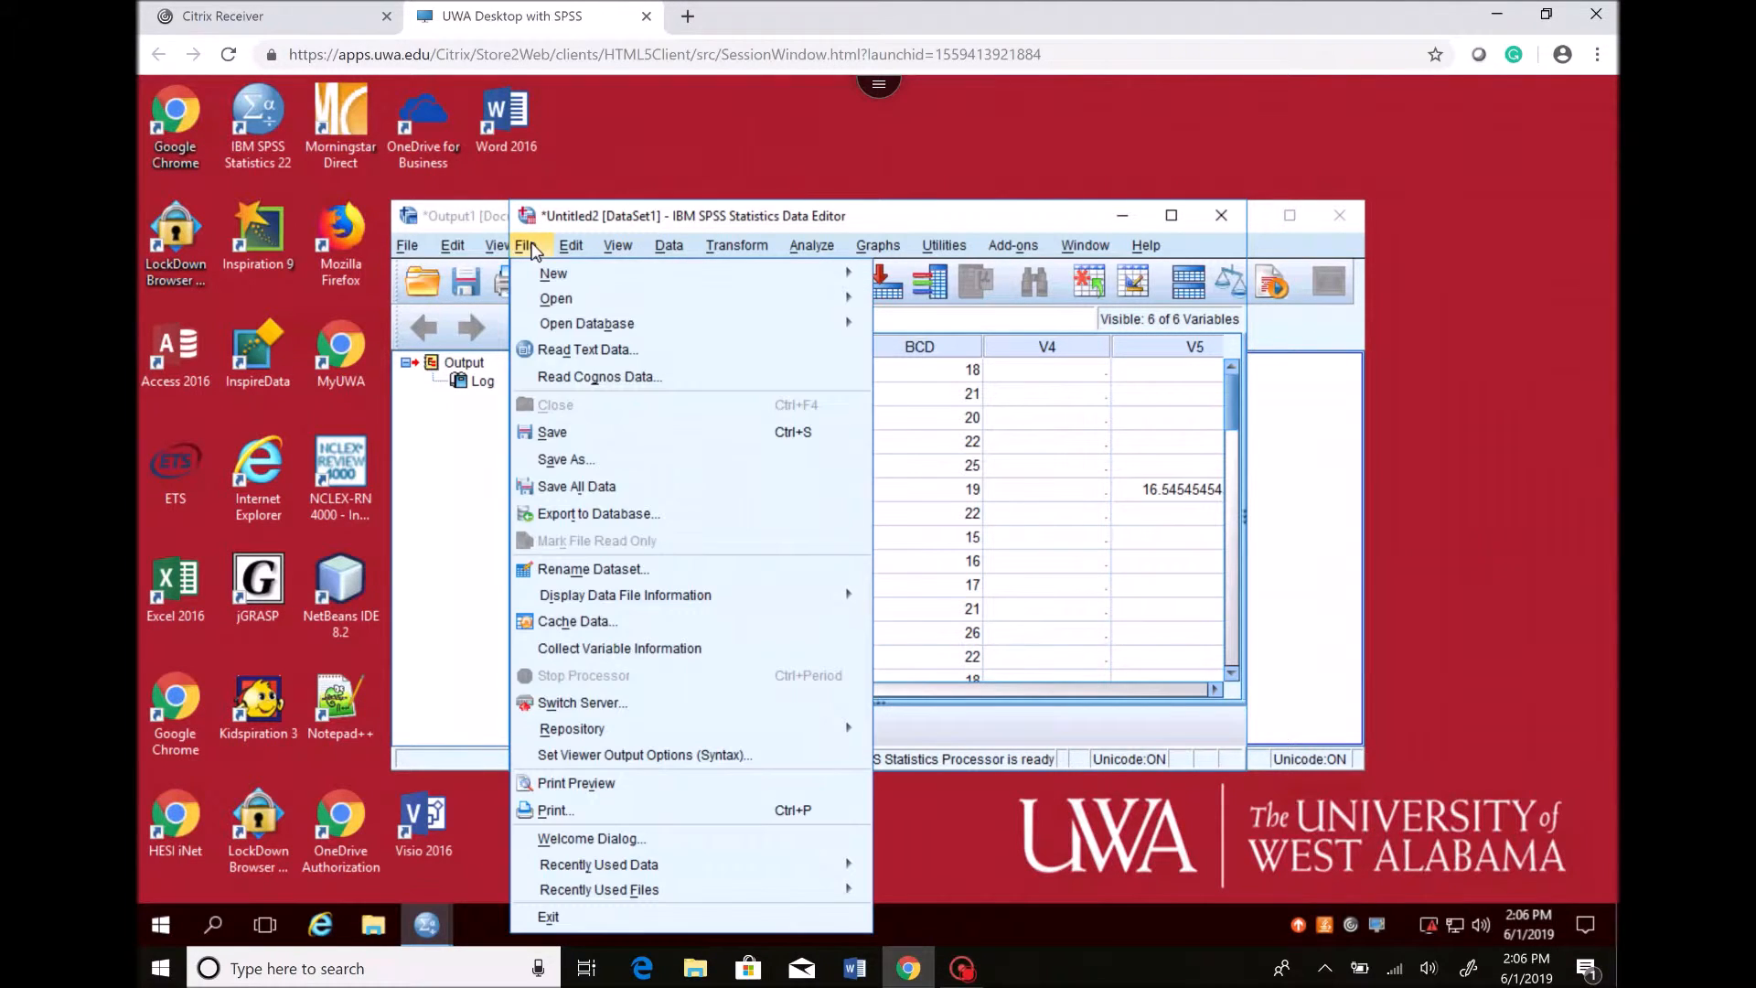
left_click(596, 465)
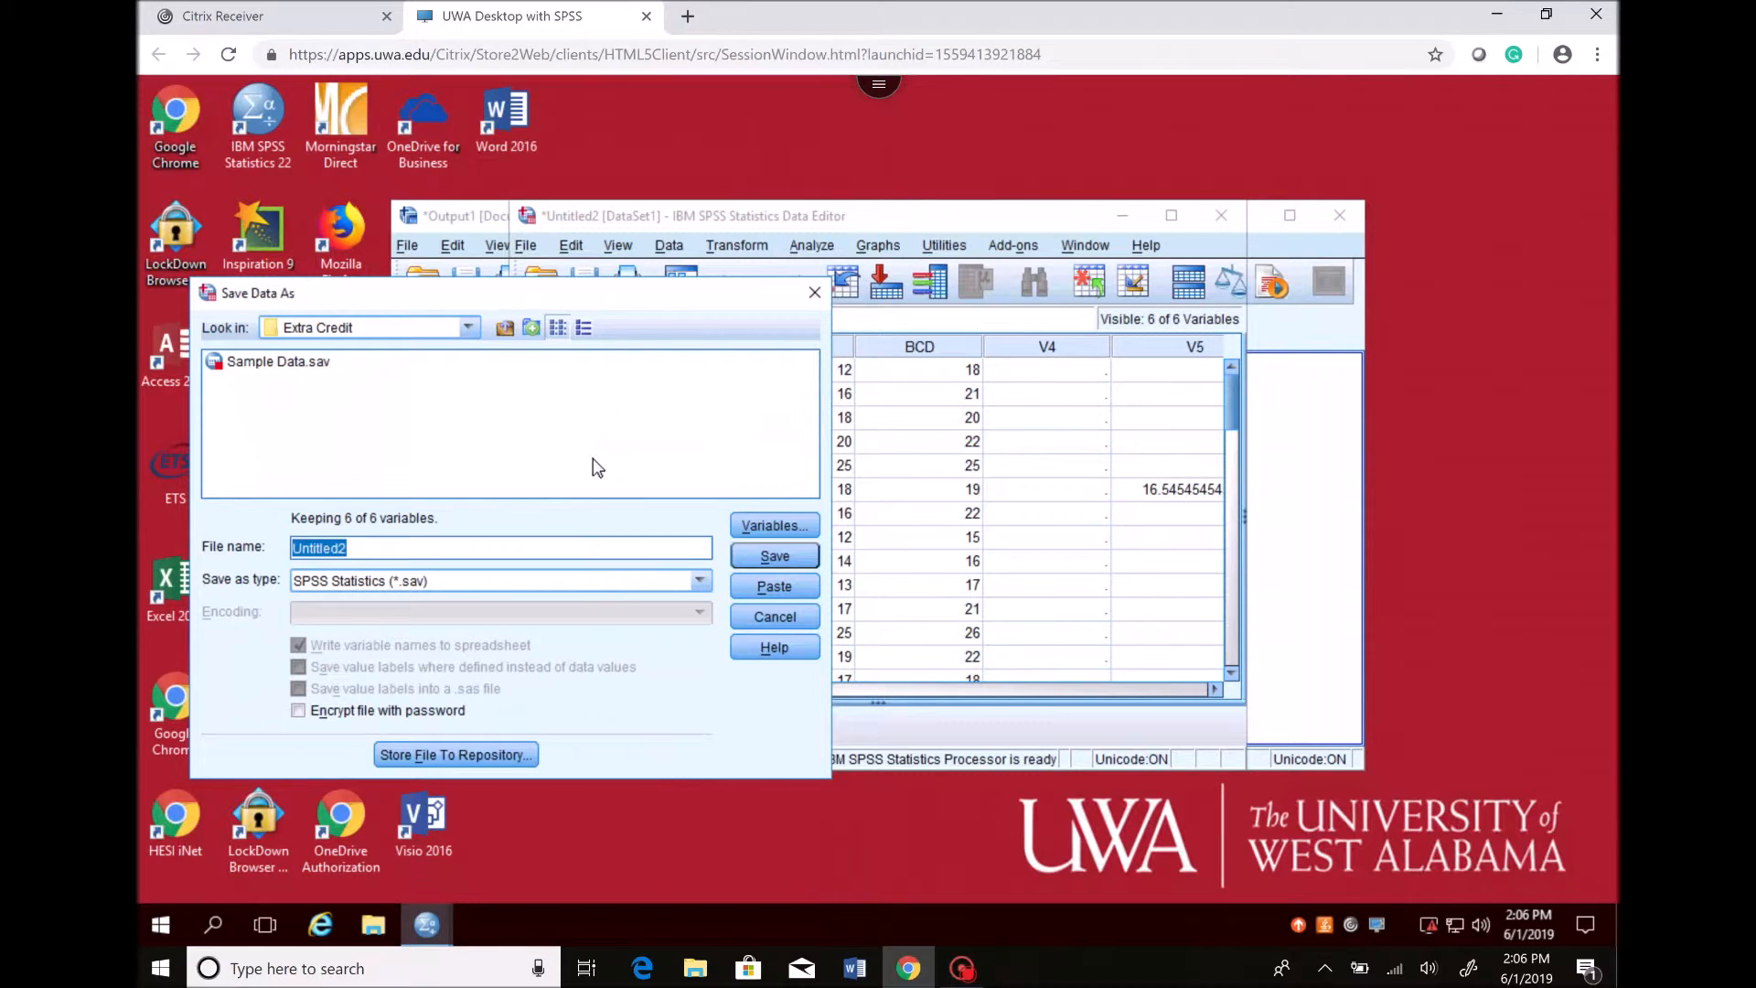
key("BackSpace")
type("P")
type("aired")
type("Sapmpe")
key("BackSpace")
key("BackSpace")
key("BackSpace")
key("BackSpace")
key("BackSpace")
key("BackSpace")
type("Sample Data")
left_click(782, 558)
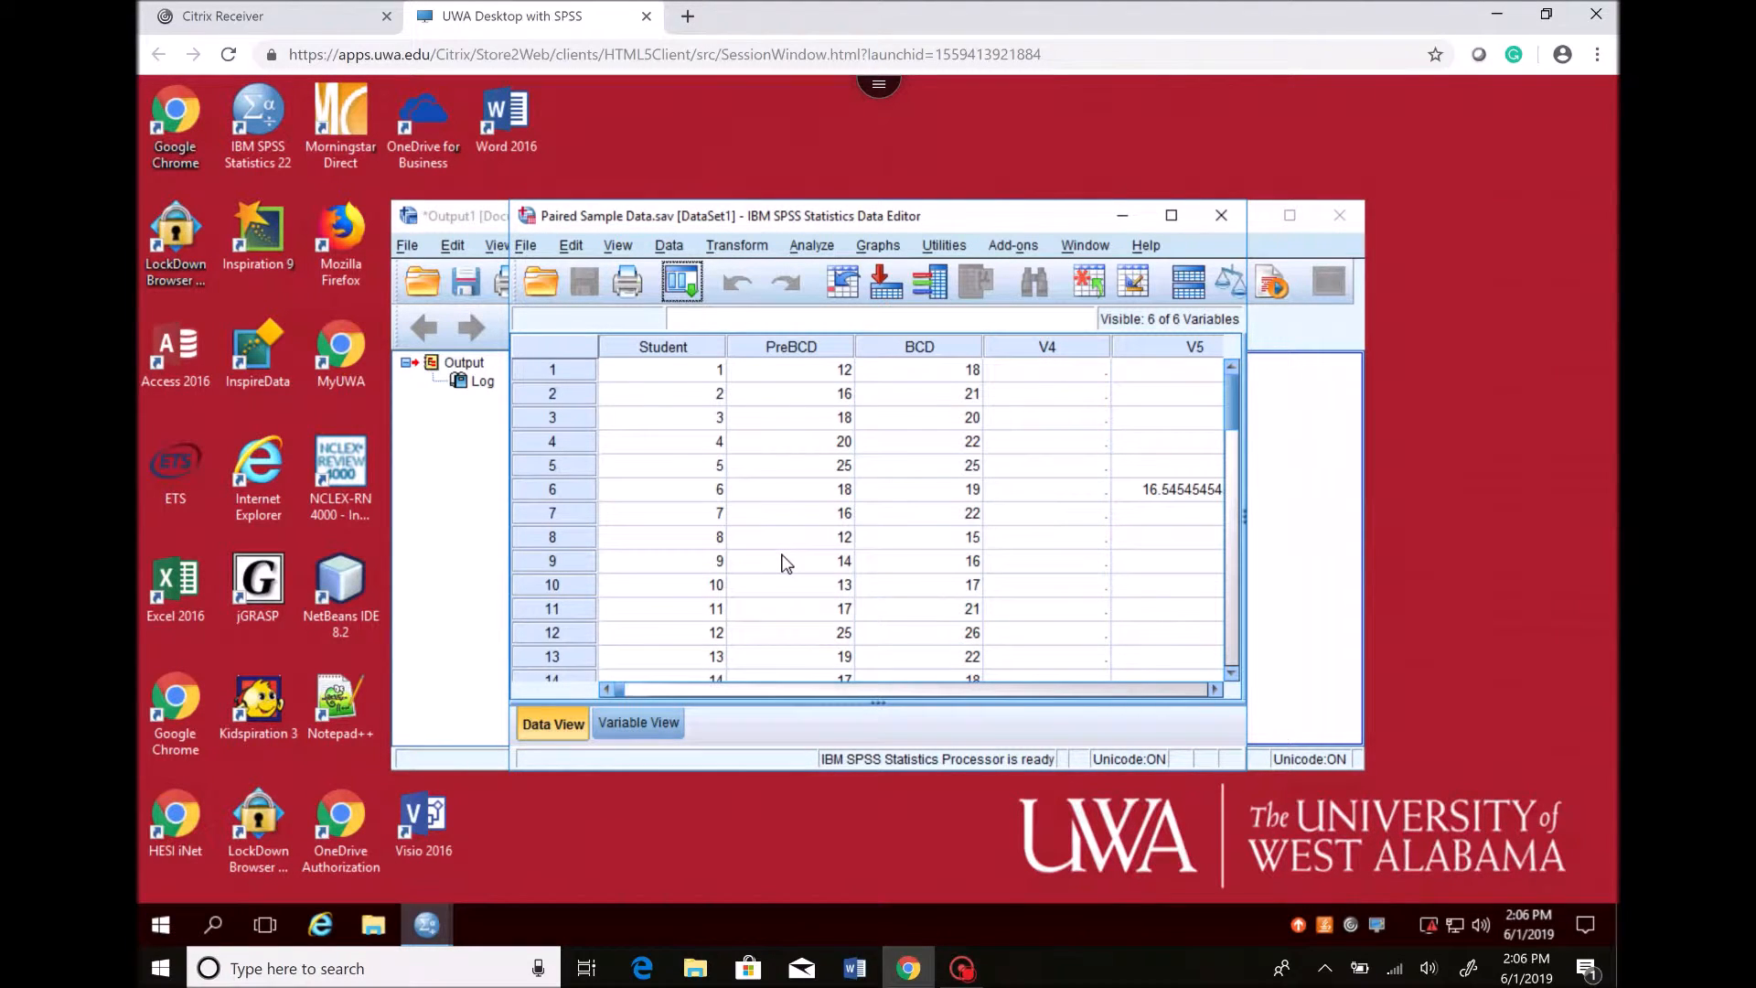
Run a Paired-Samples T Test with Pre-BCD as Variable1 and BCD as Variable2, and maximize the output window.
left_click(812, 246)
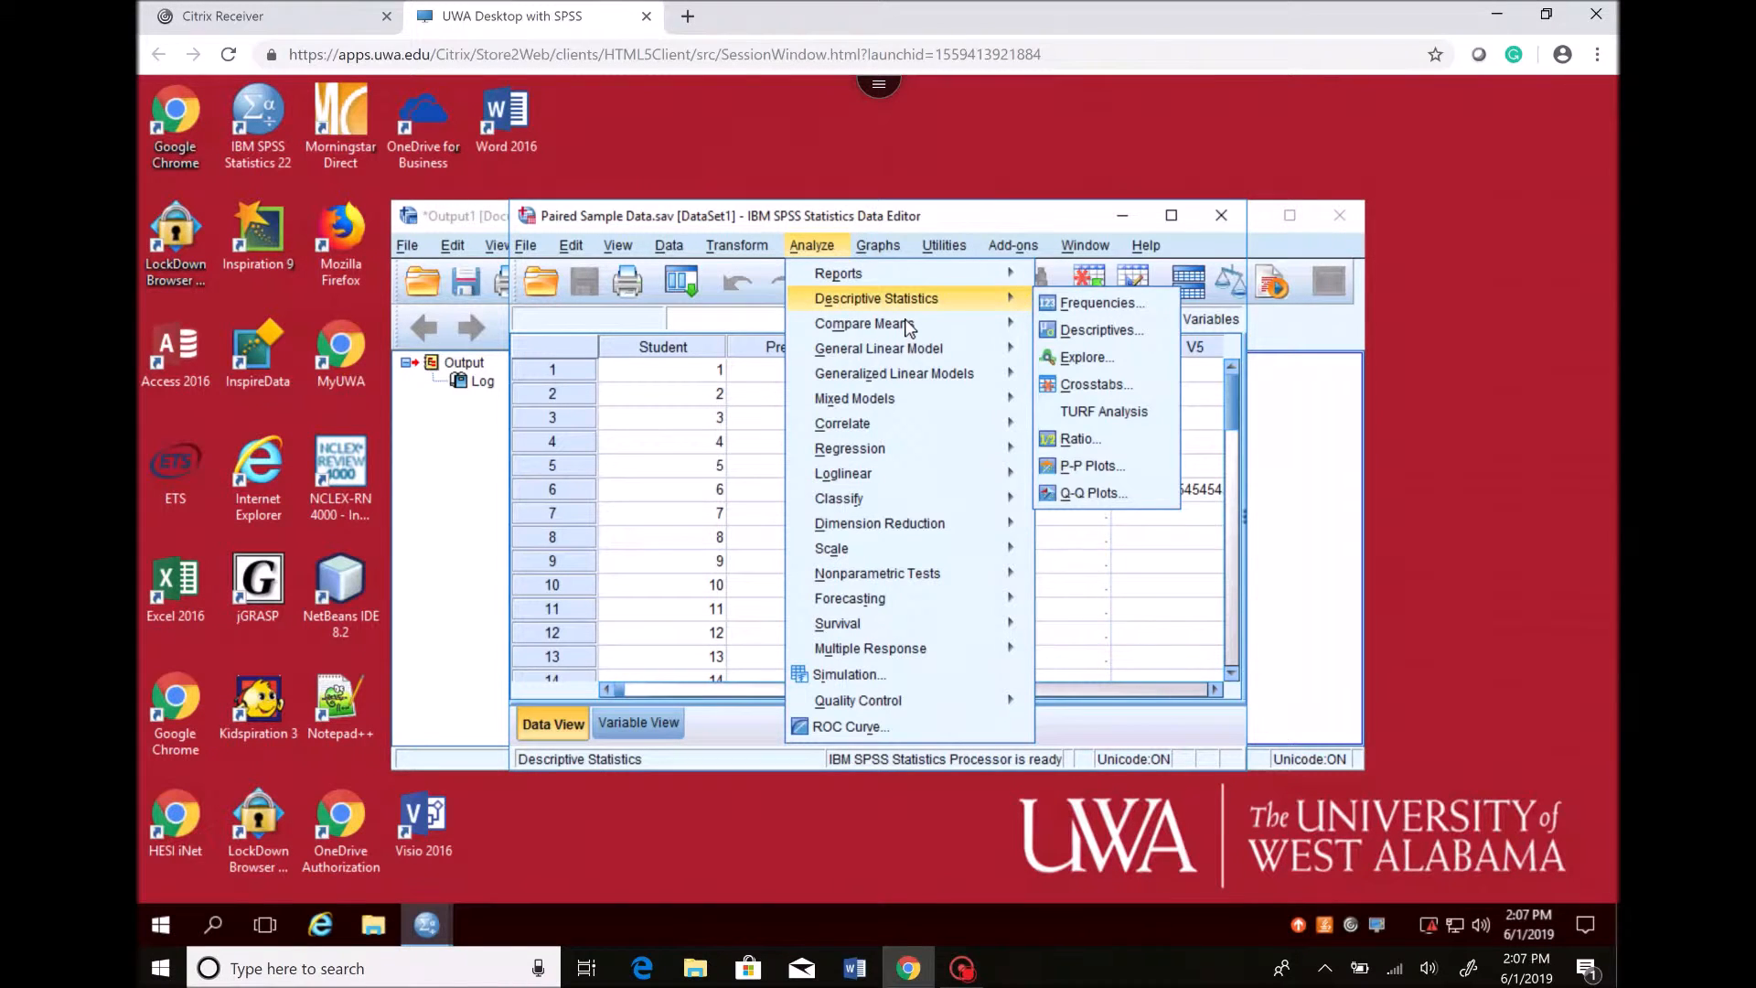
mouse_move(909, 325)
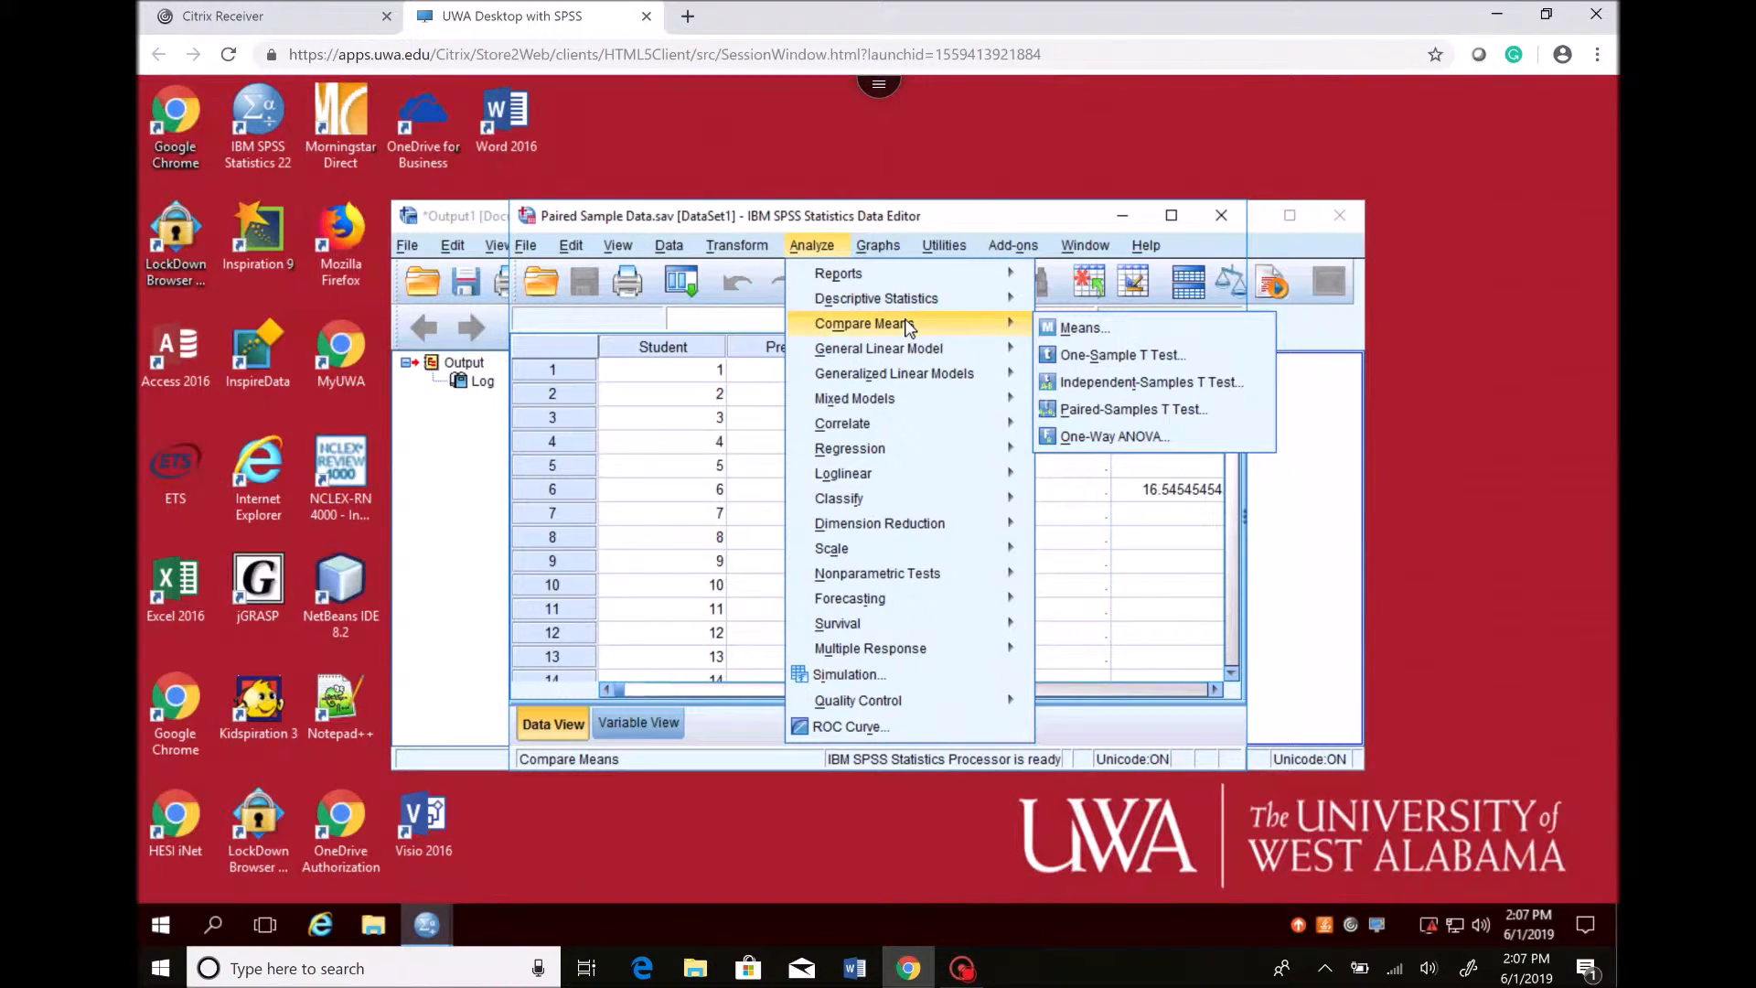
left_click(1090, 410)
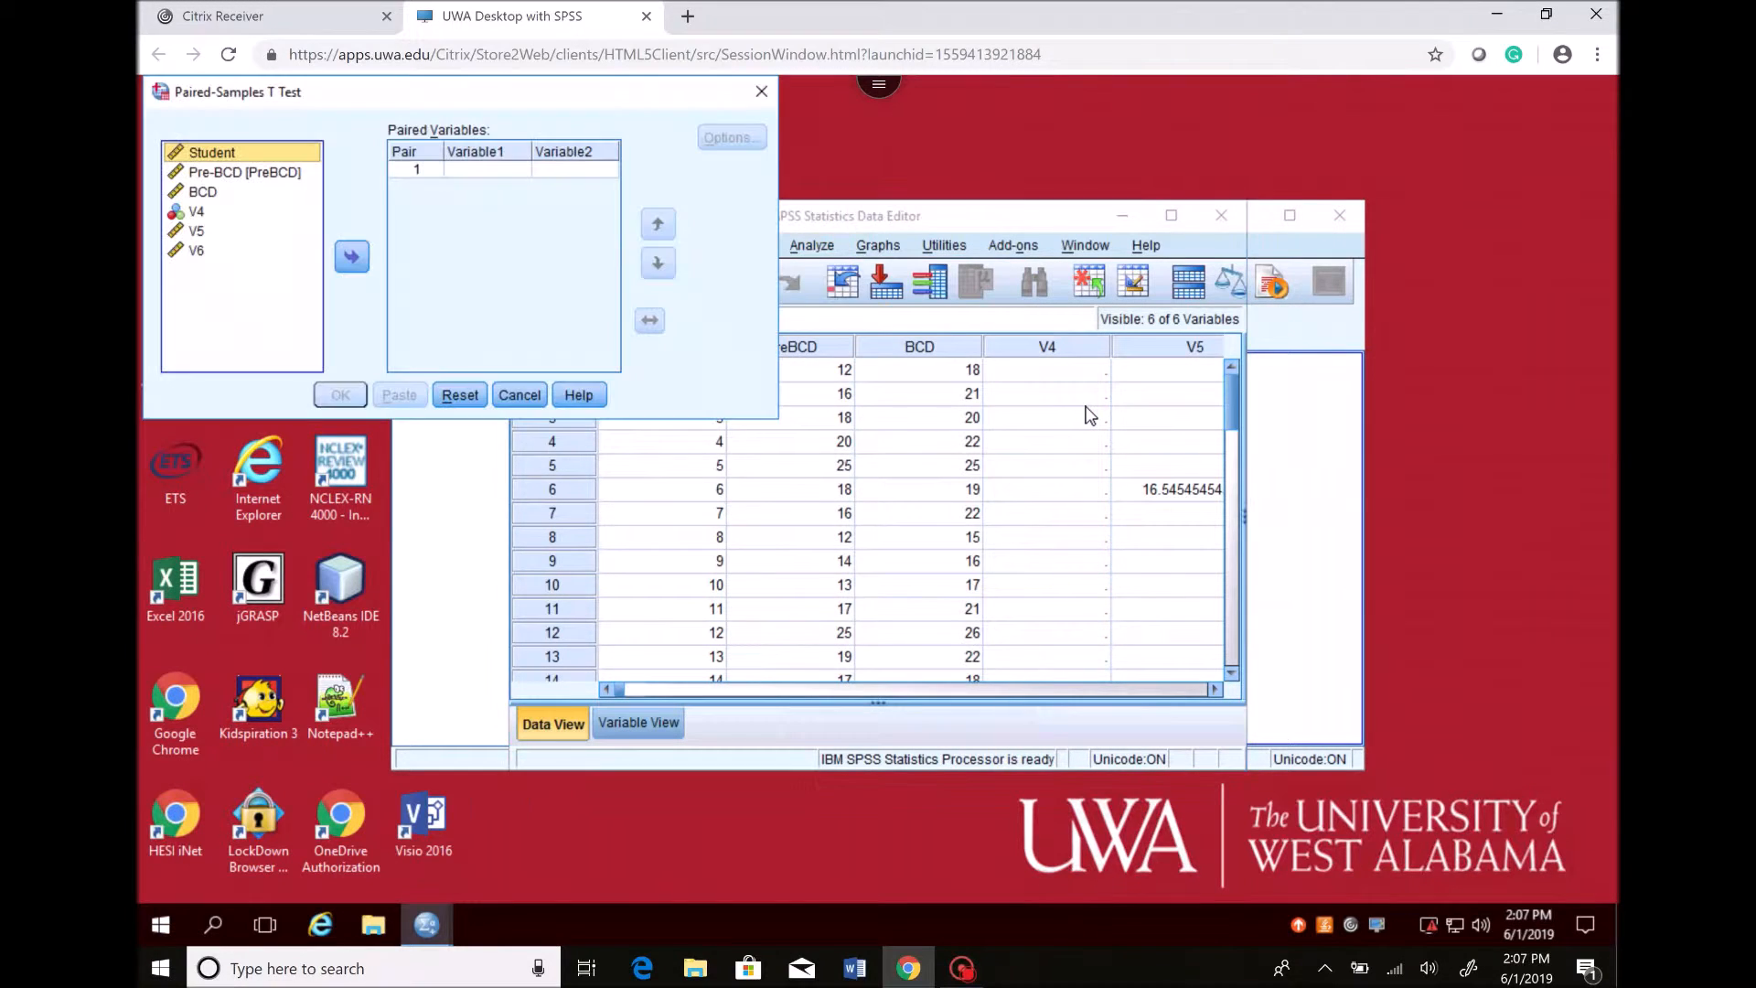
left_click(255, 192)
left_click(254, 180)
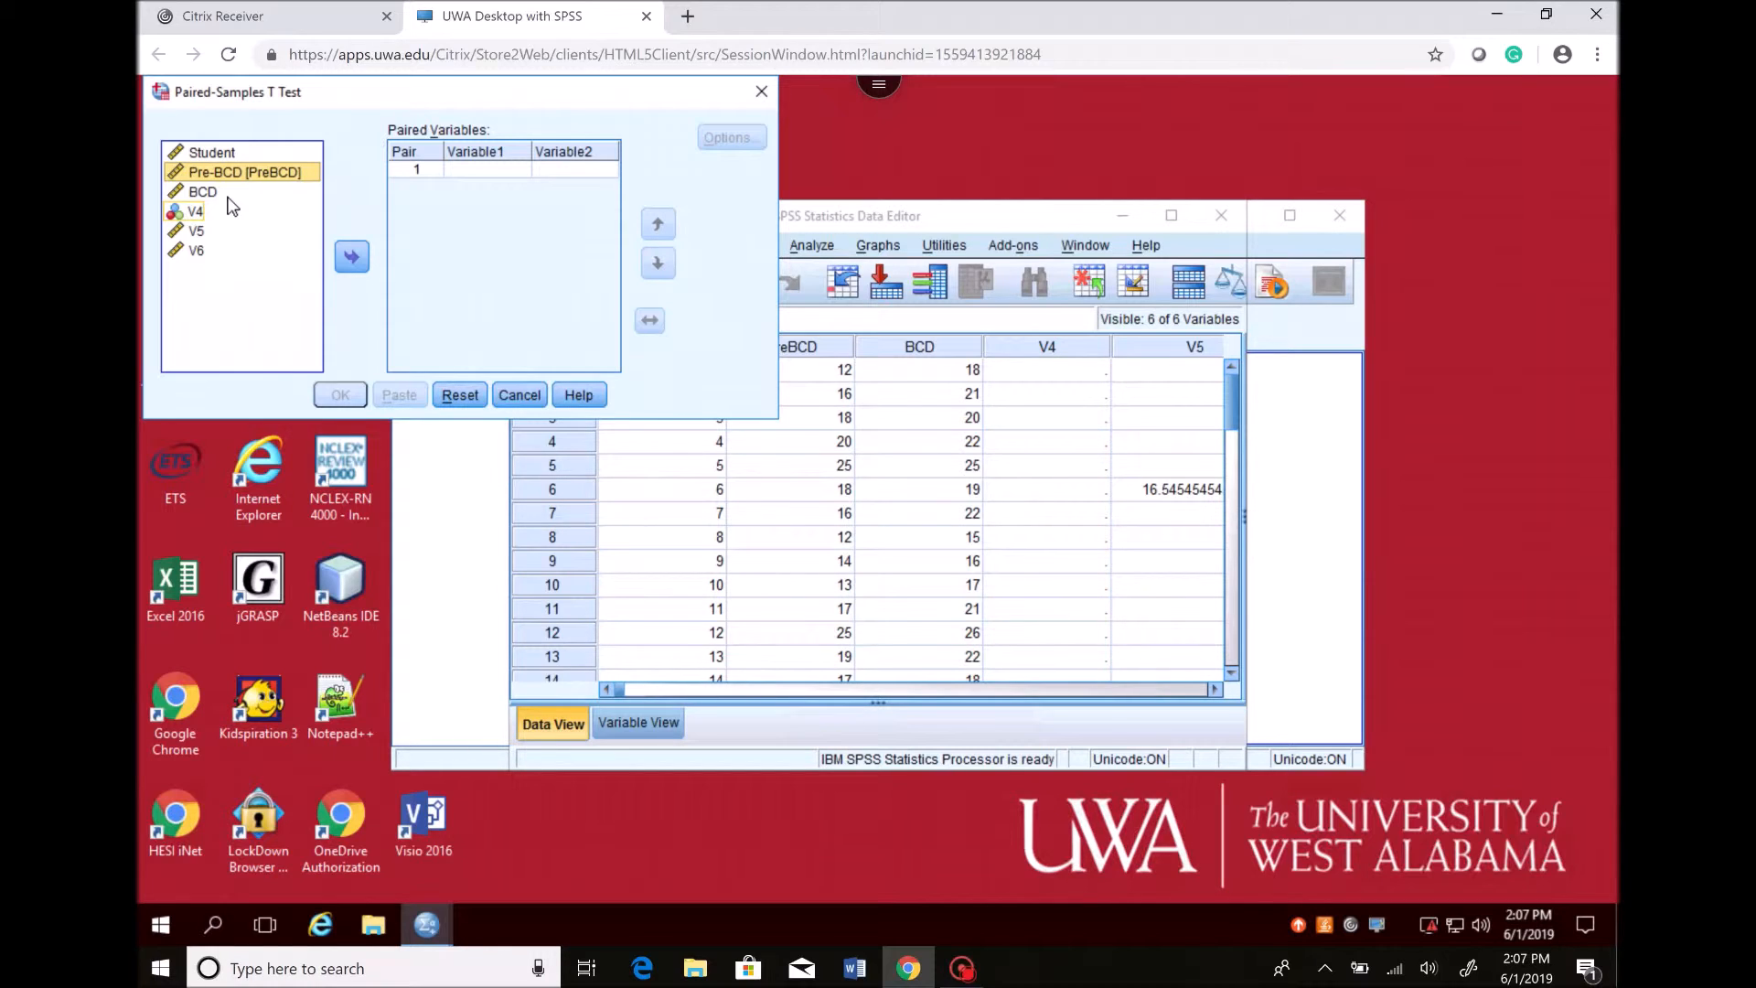
left_click(352, 258)
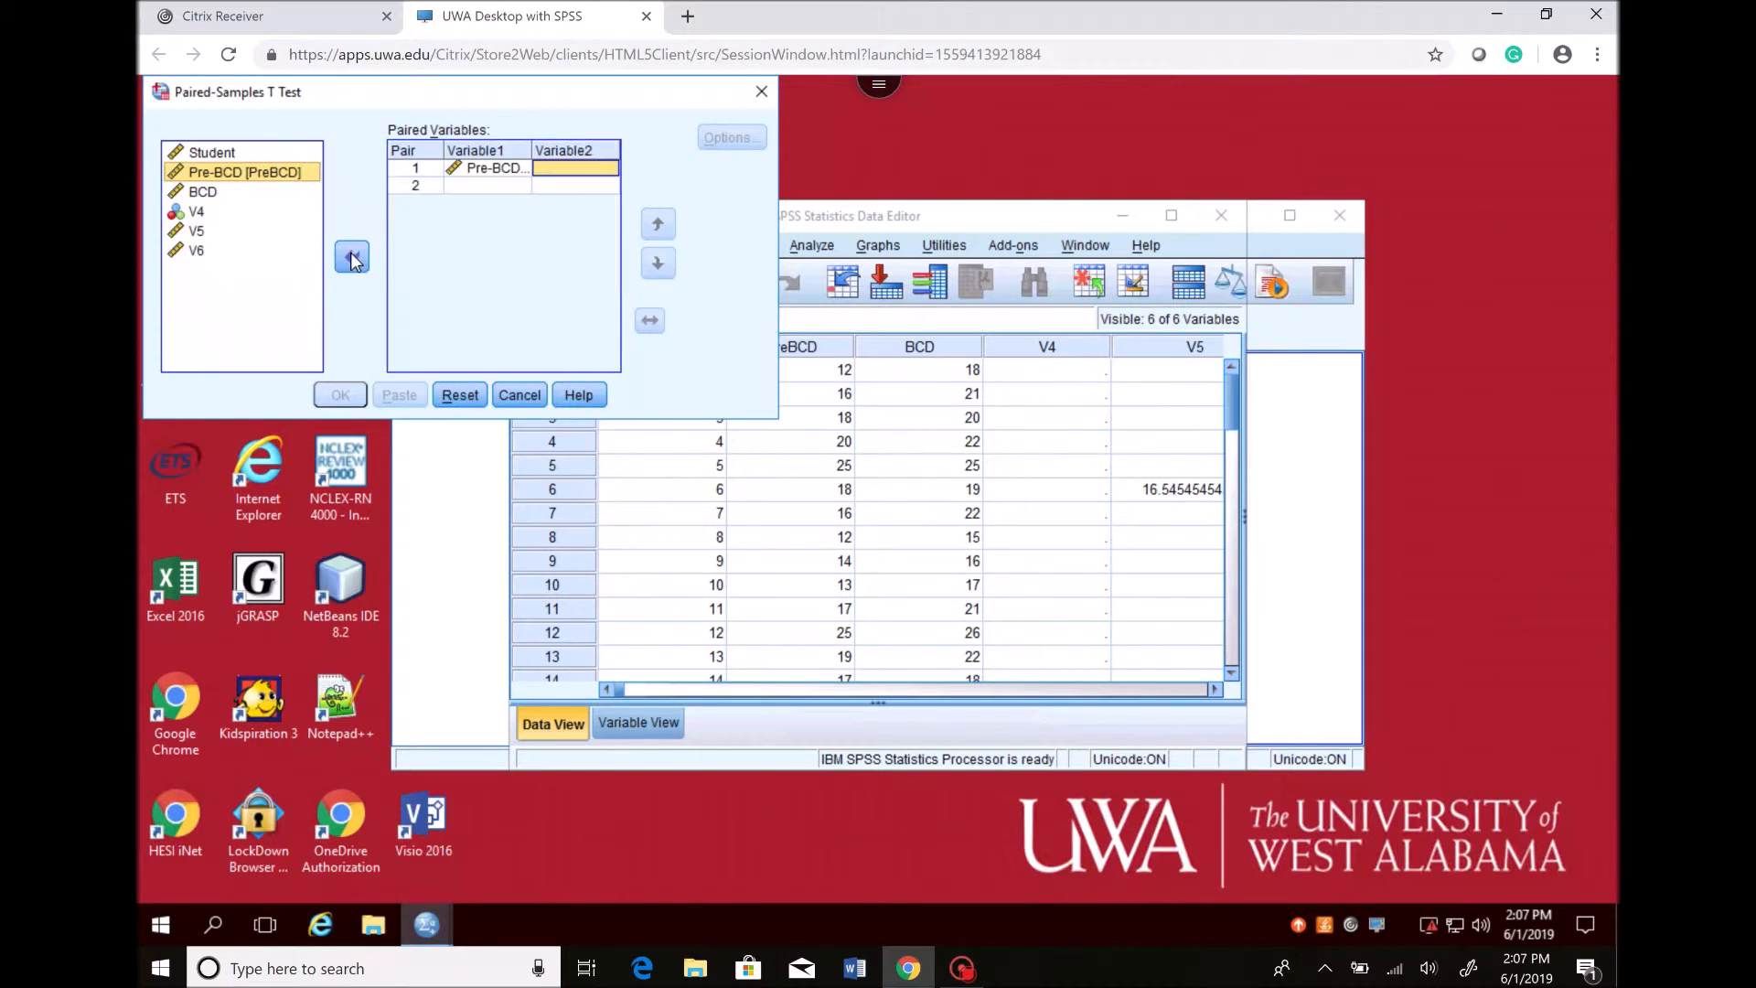
left_click(211, 194)
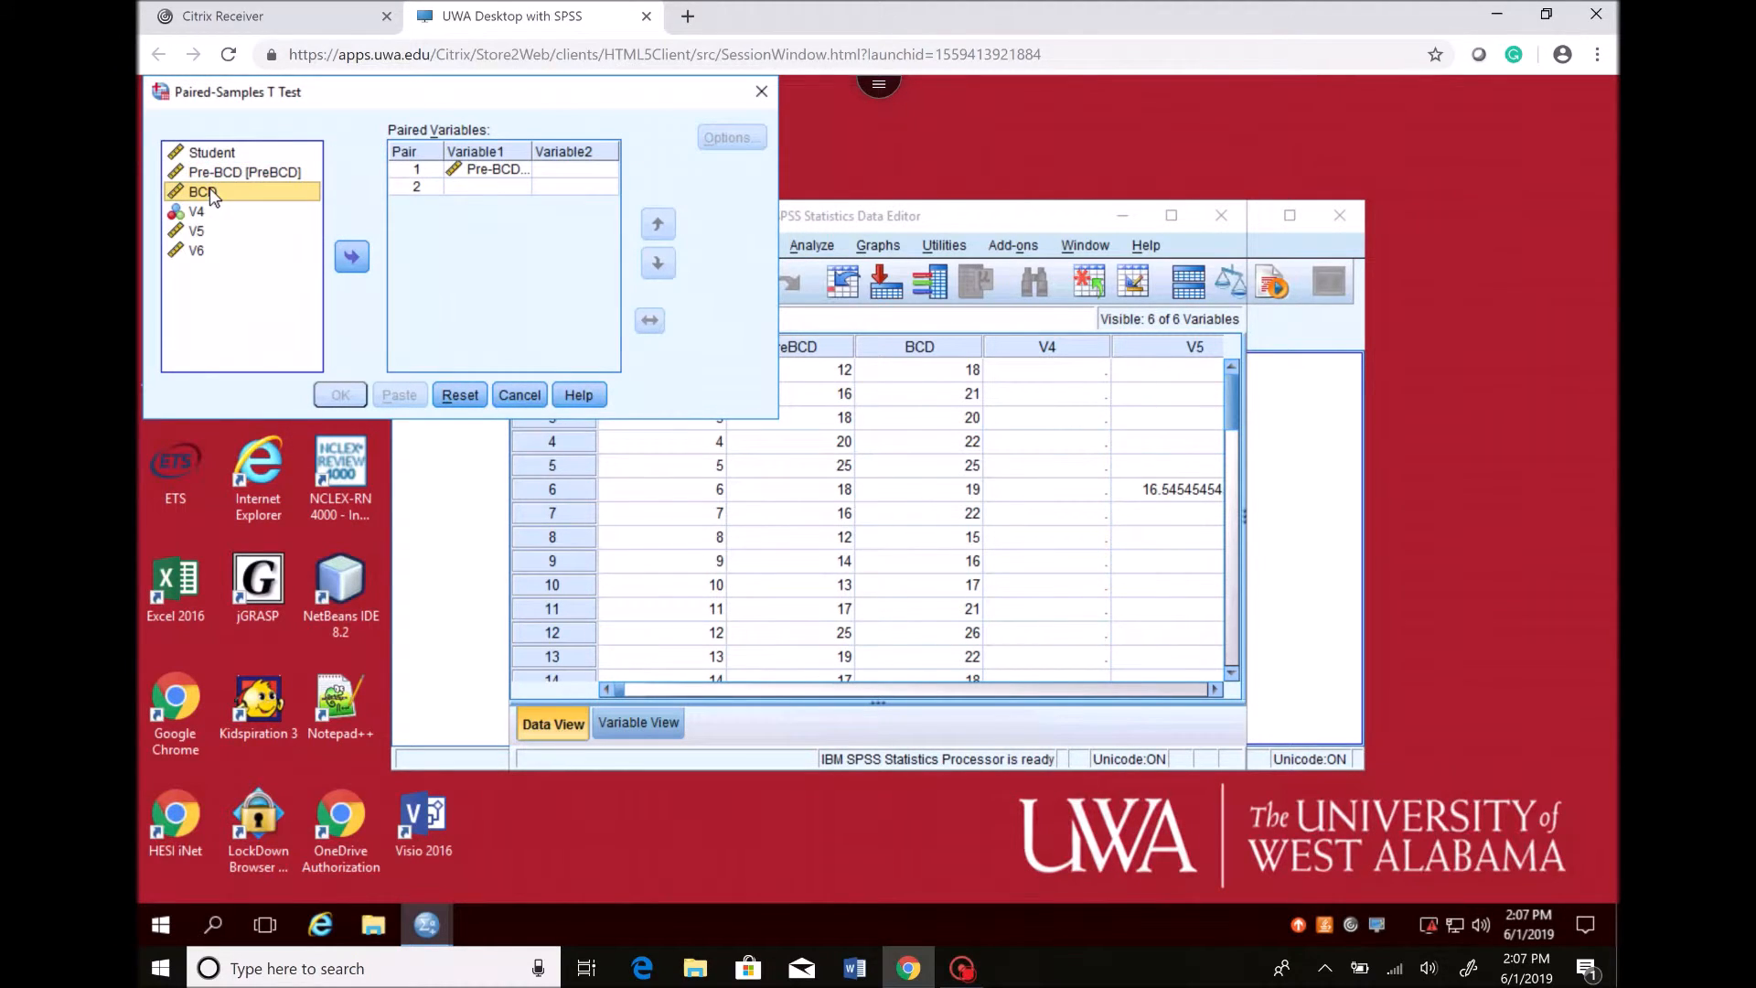
left_click(346, 262)
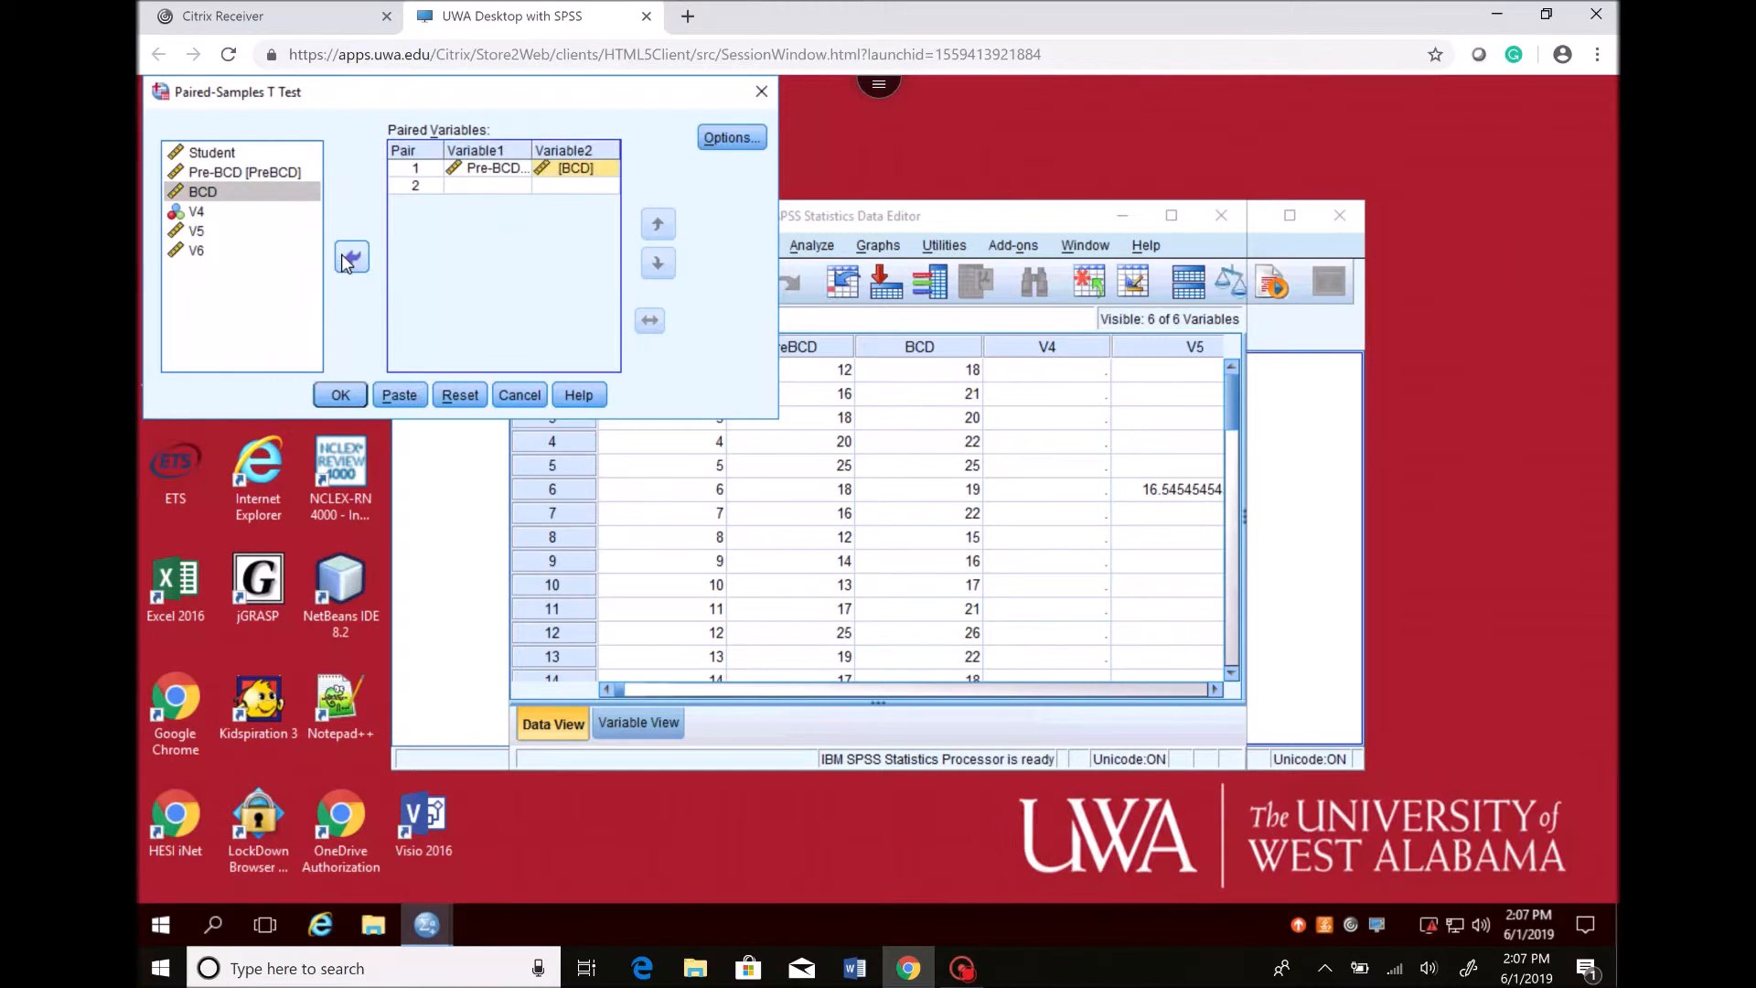
left_click(344, 391)
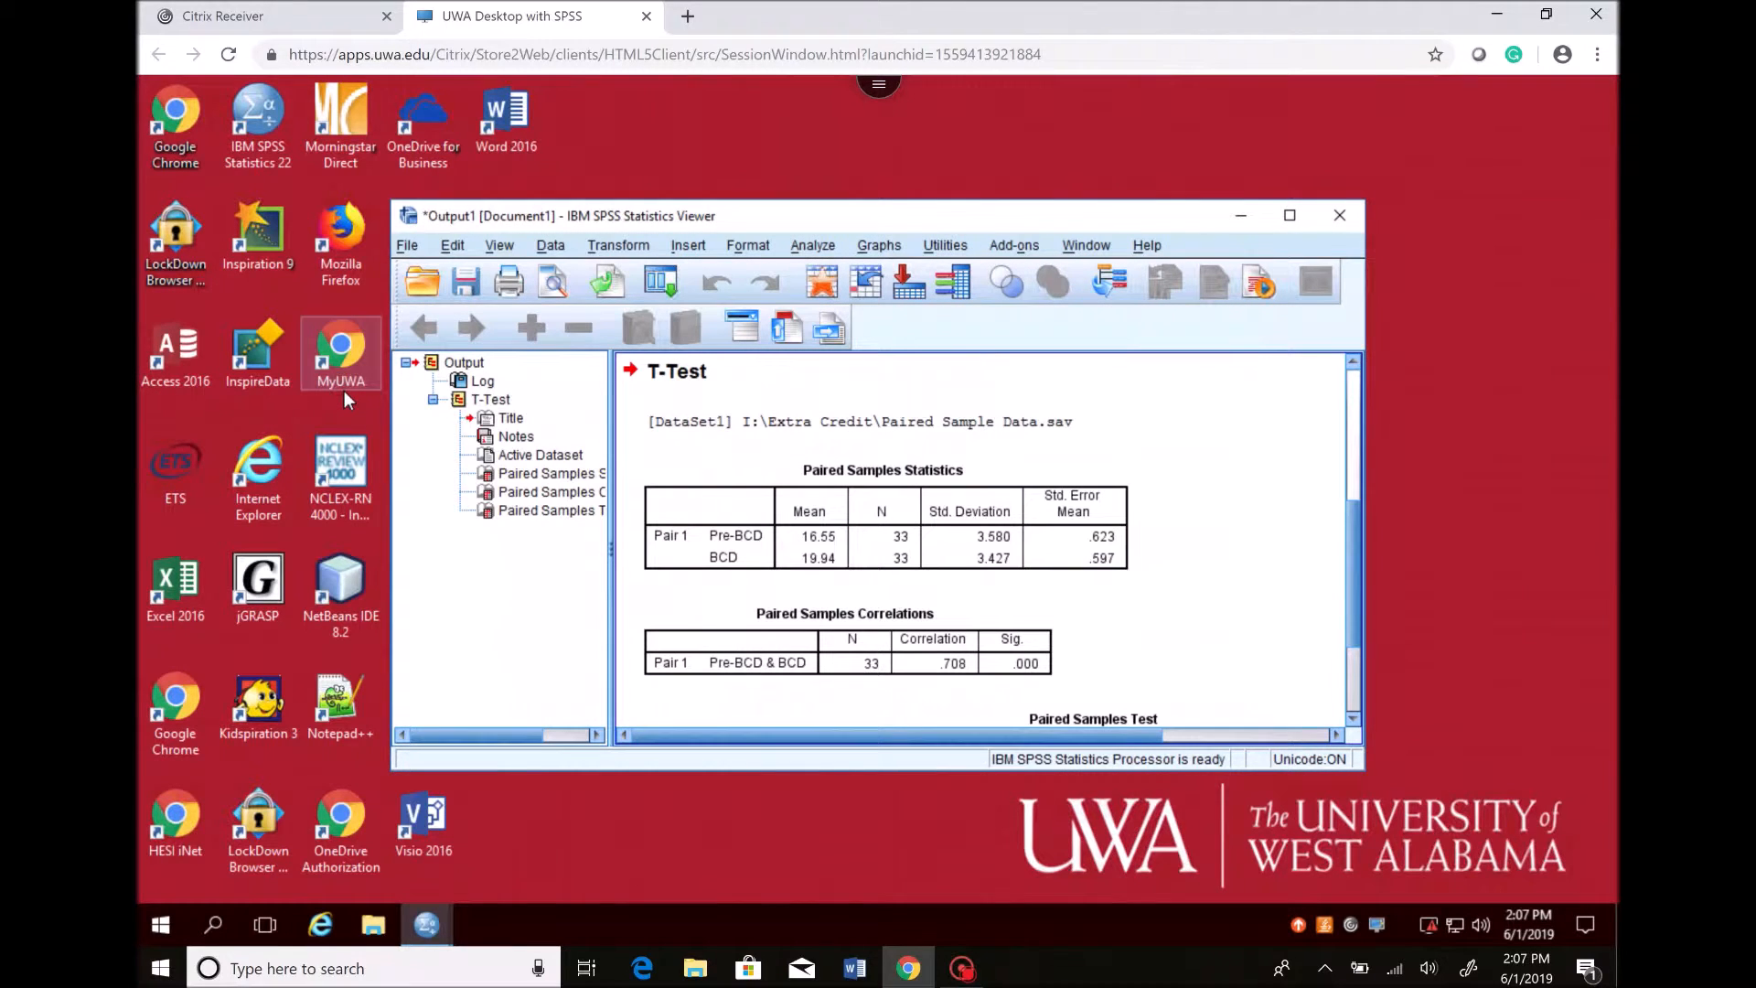
left_click(1290, 218)
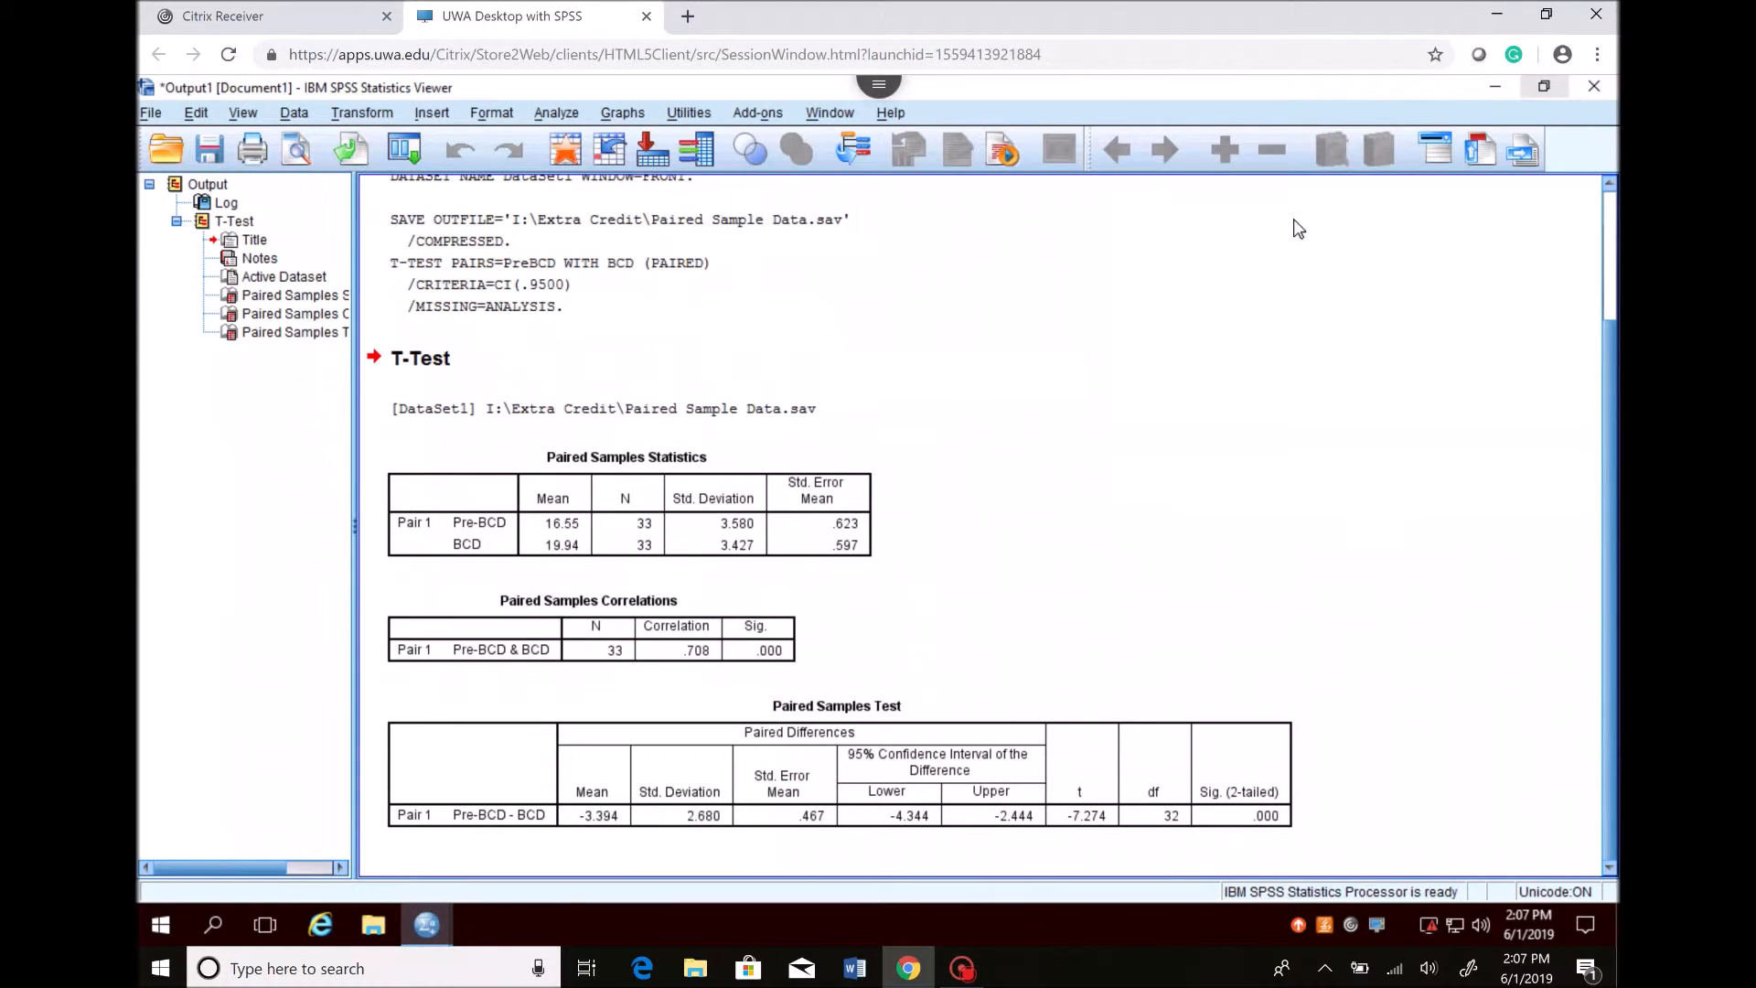